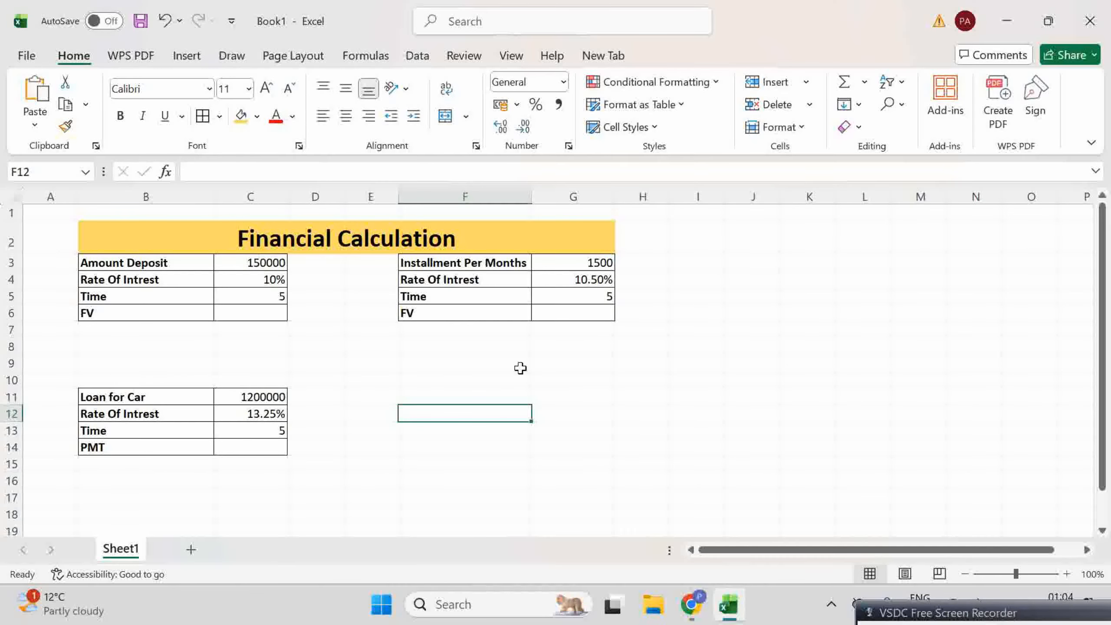
pyautogui.click(360, 358)
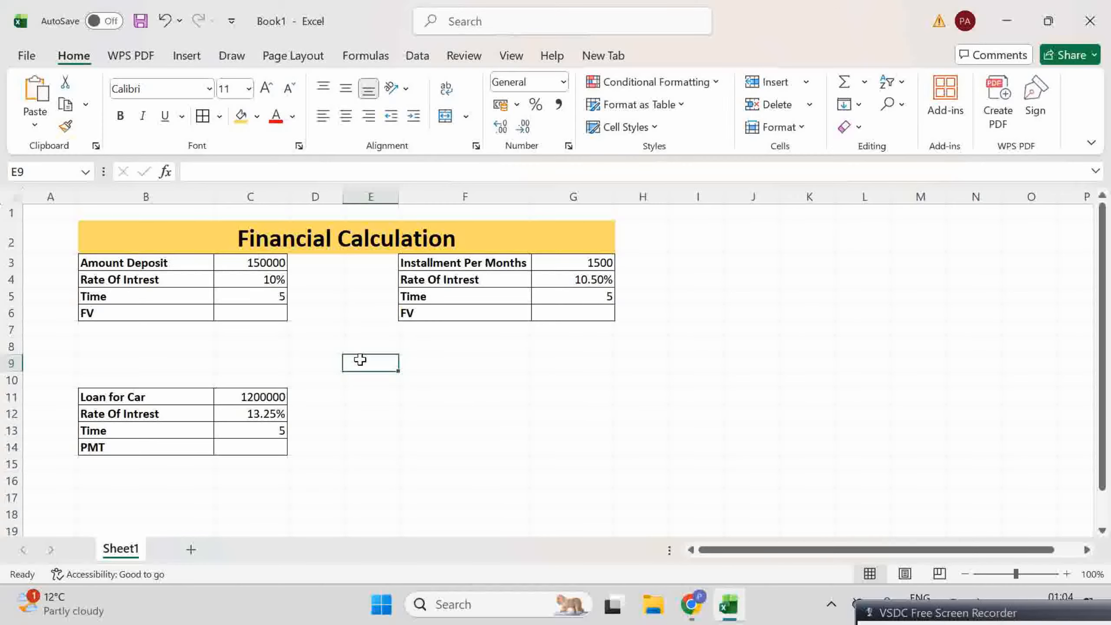
pyautogui.click(148, 352)
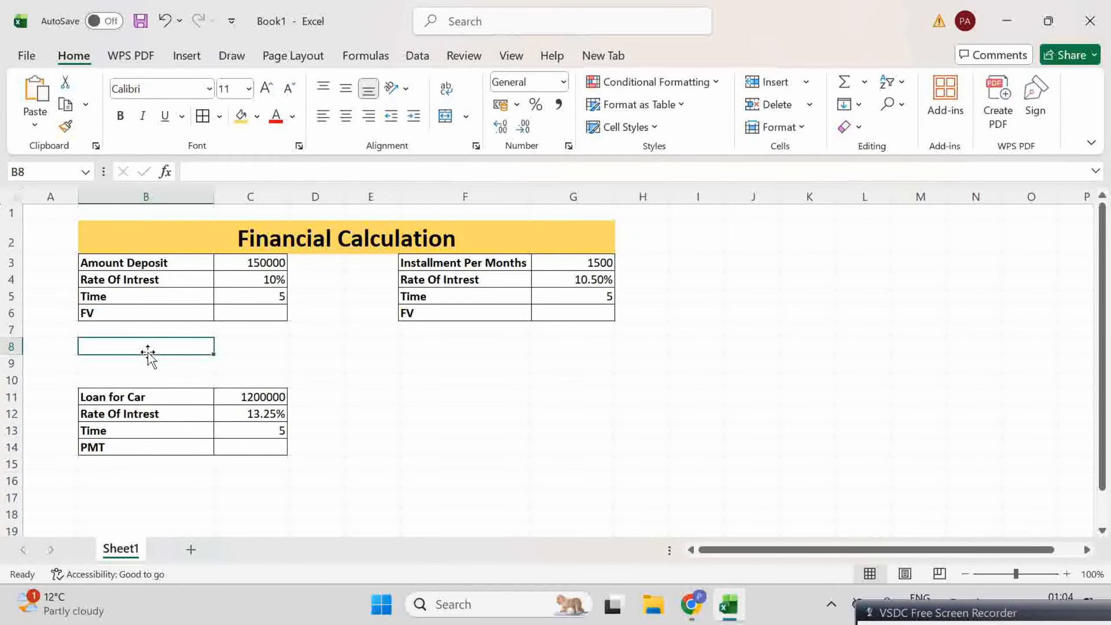
pyautogui.click(224, 358)
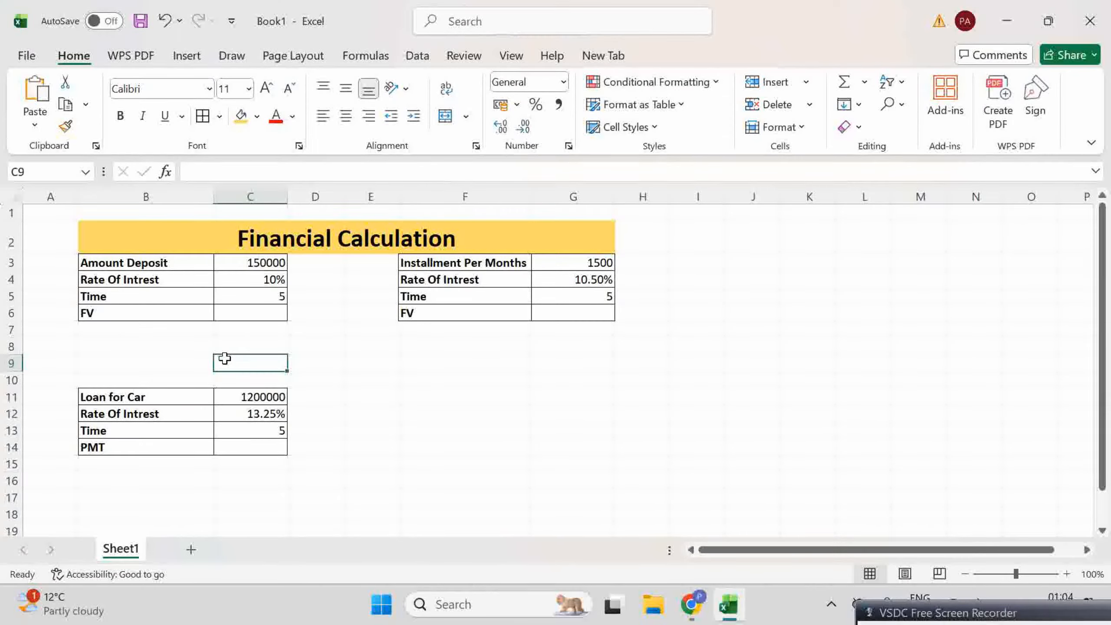
pyautogui.click(339, 360)
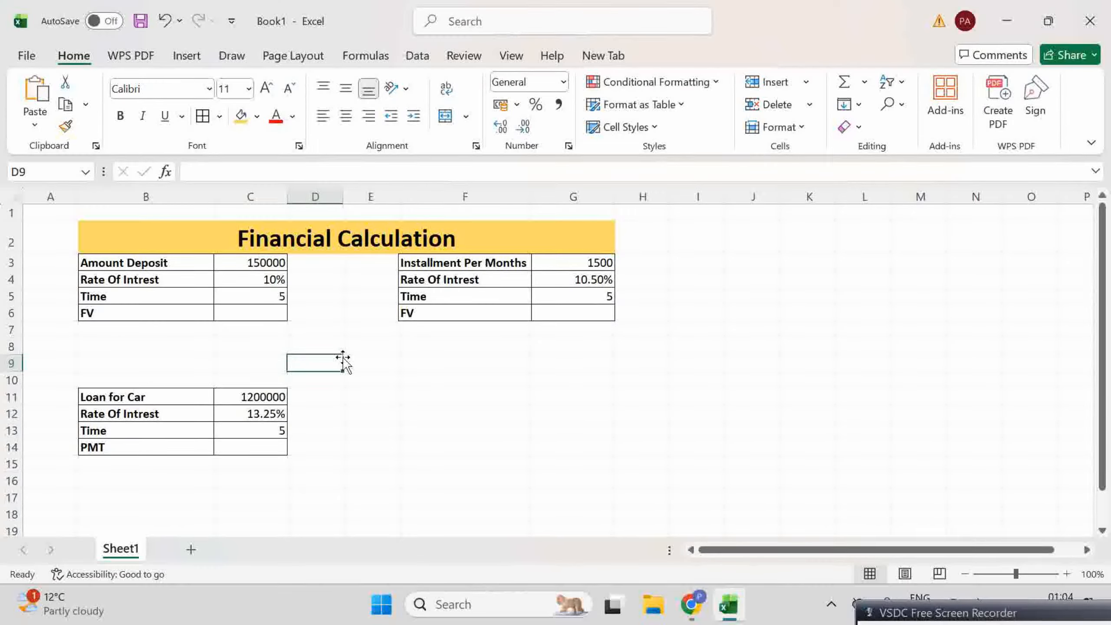
pyautogui.click(274, 311)
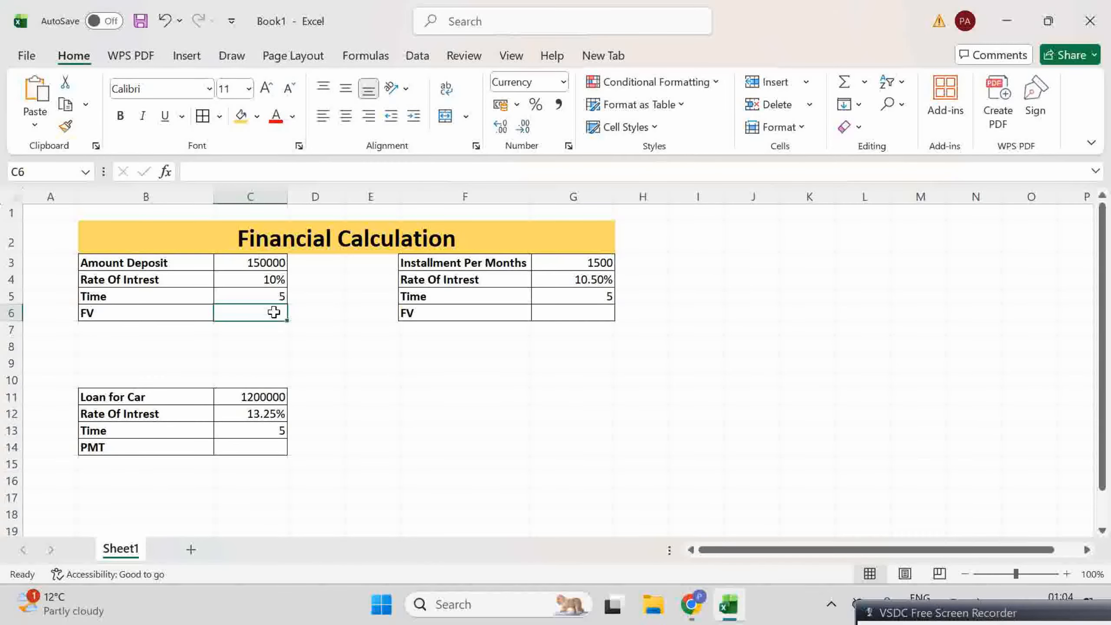
pyautogui.click(284, 348)
# - Start an FV function in C6 for the Amount Deposit table, with Rate set to C4 and Nper set to C5
pyautogui.click(255, 312)
pyautogui.write('=fv')
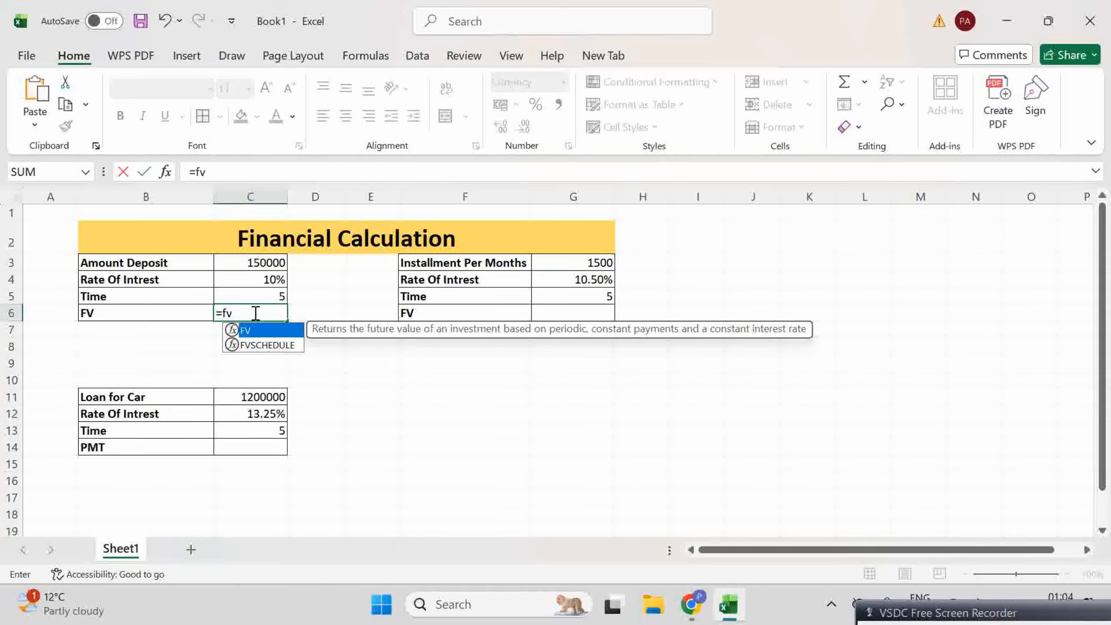
pyautogui.write('(')
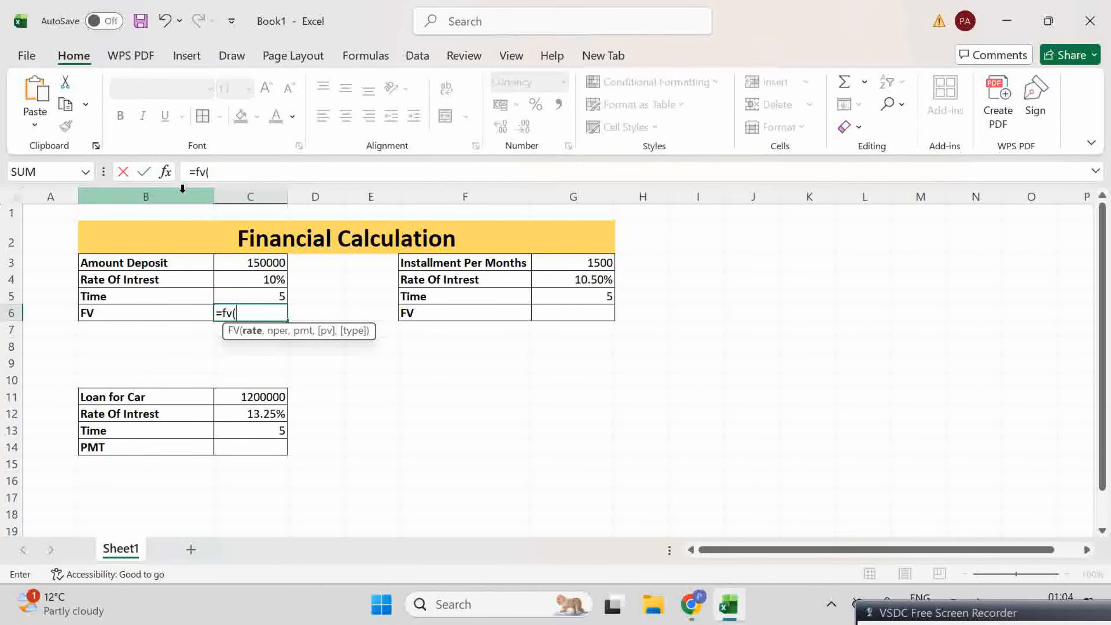
pyautogui.click(166, 171)
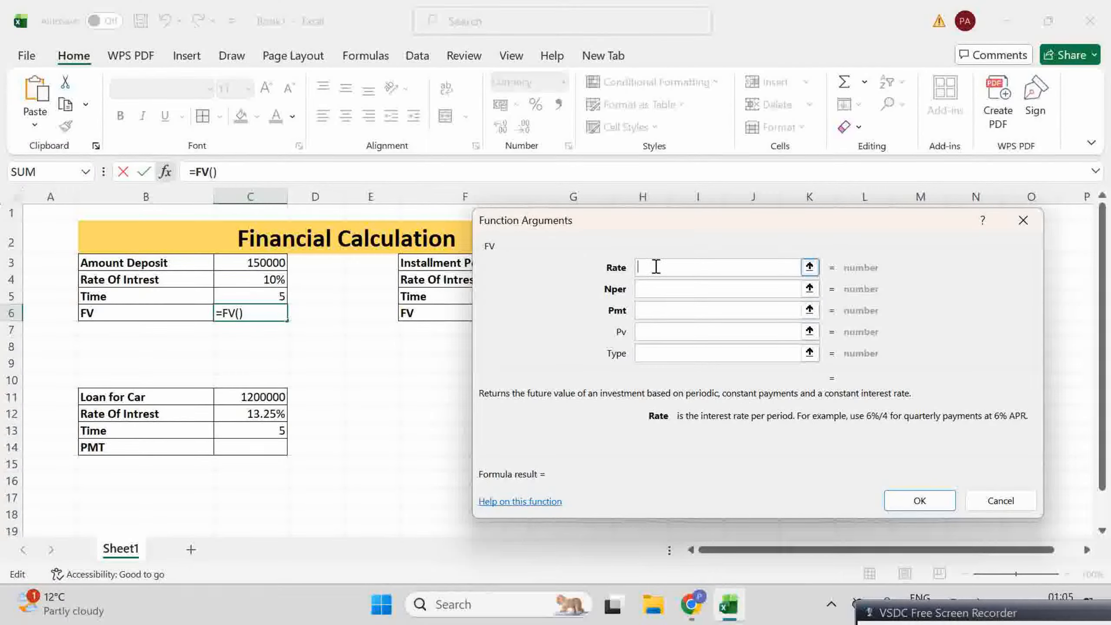
pyautogui.click(261, 277)
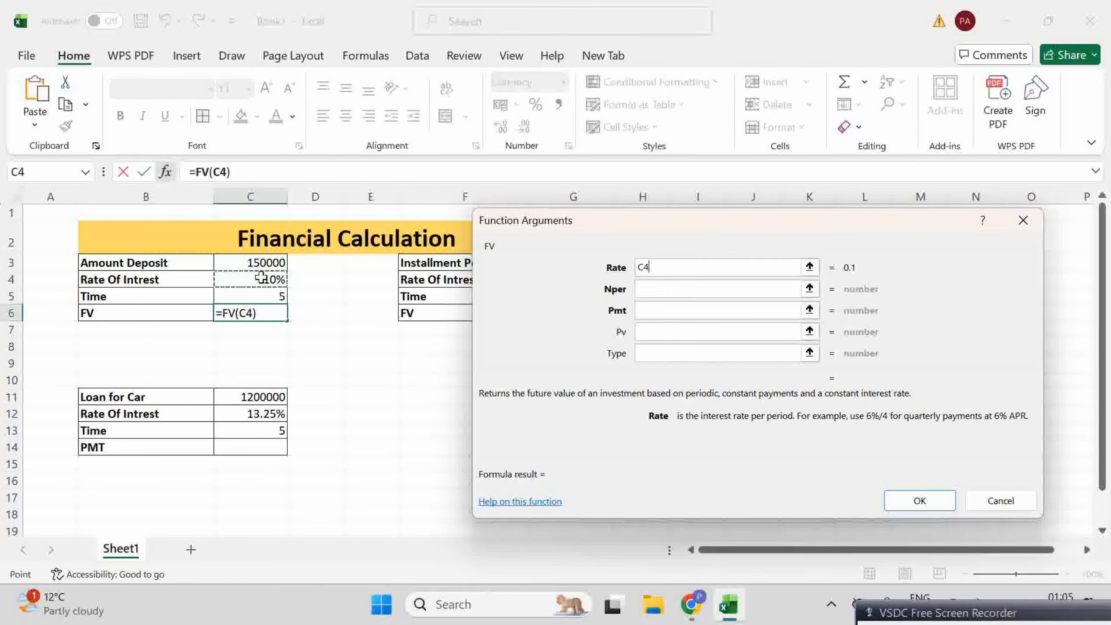
pyautogui.click(649, 292)
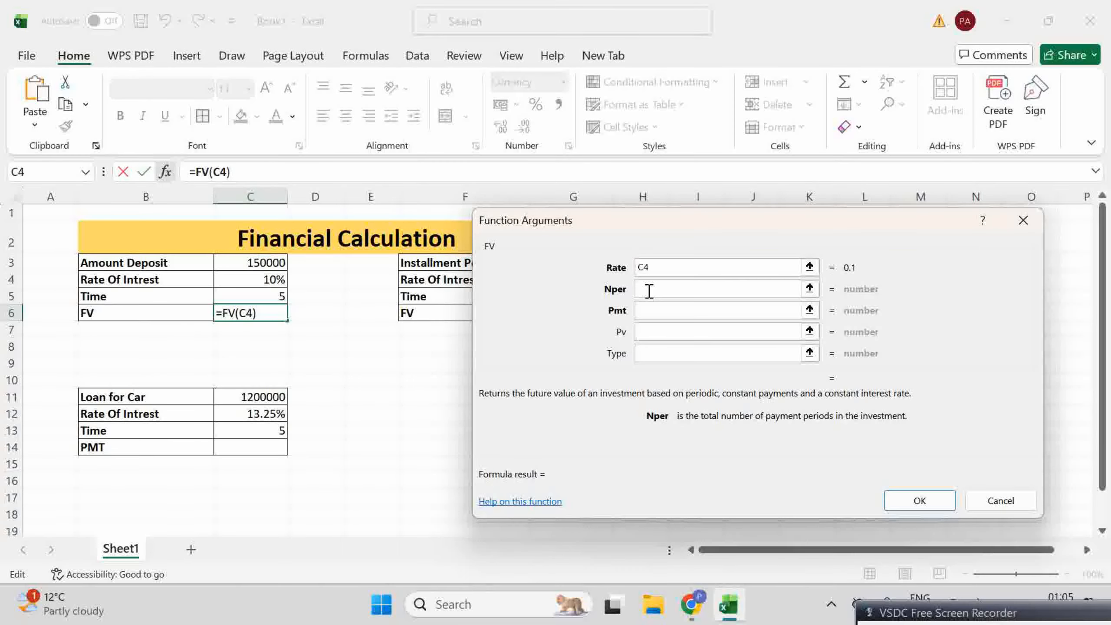
pyautogui.click(267, 294)
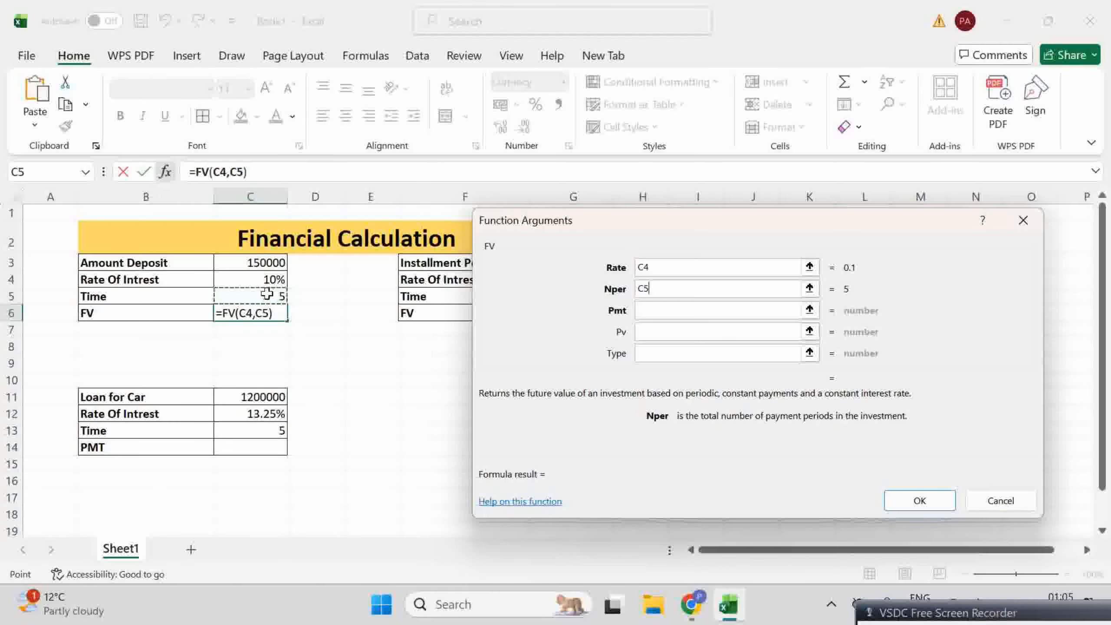
# - Complete the FV function in C6 with Pmt 0, Pv -C3 and Type 1
pyautogui.click(670, 318)
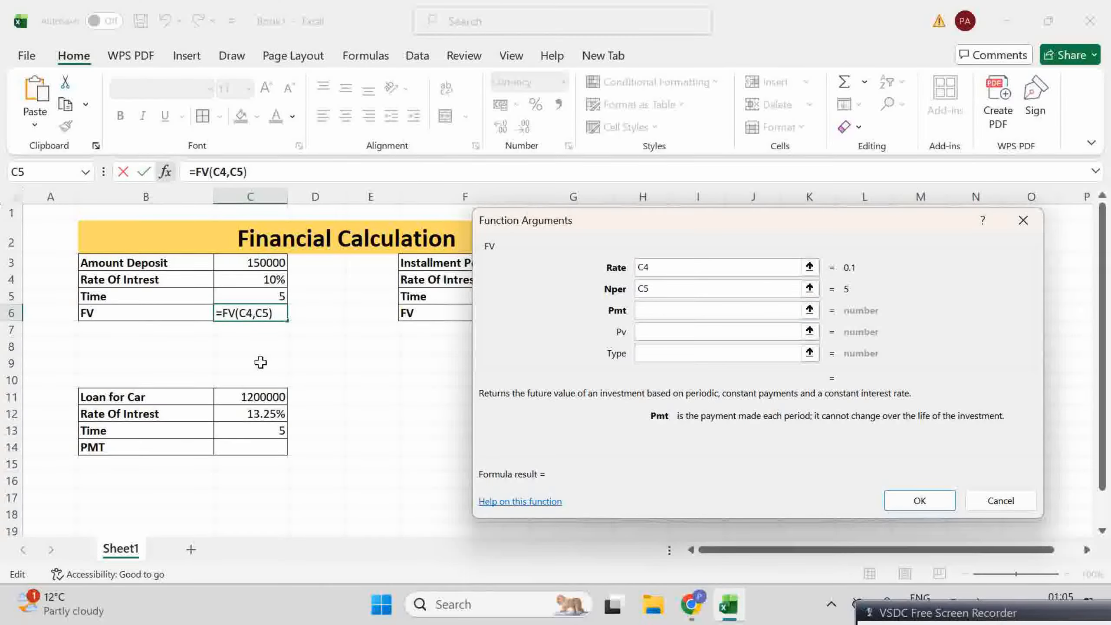
pyautogui.write('0')
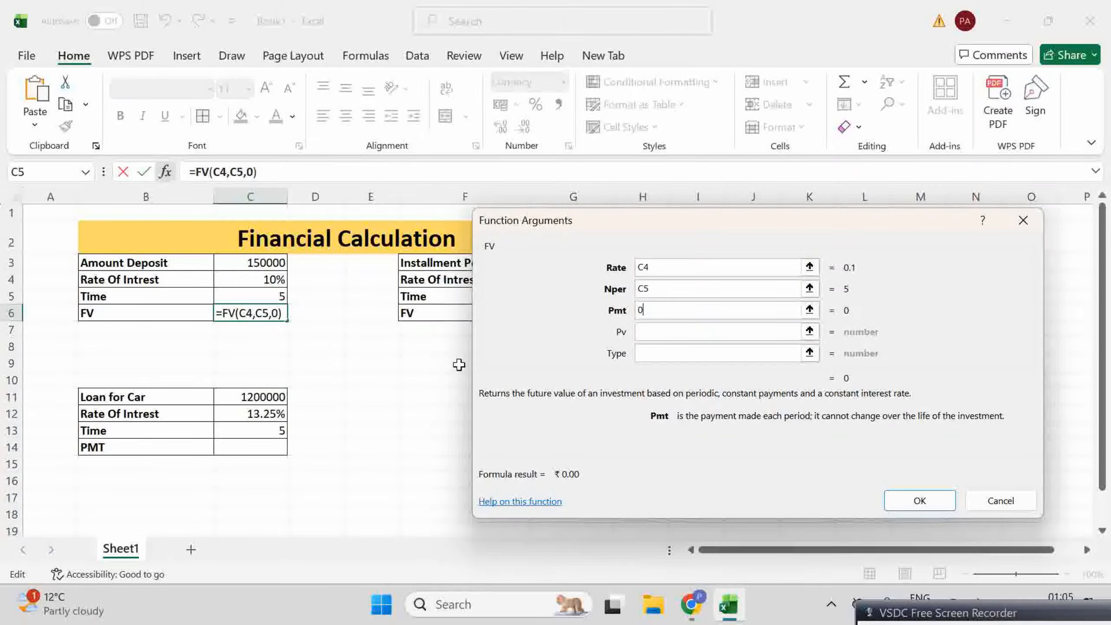
pyautogui.click(671, 332)
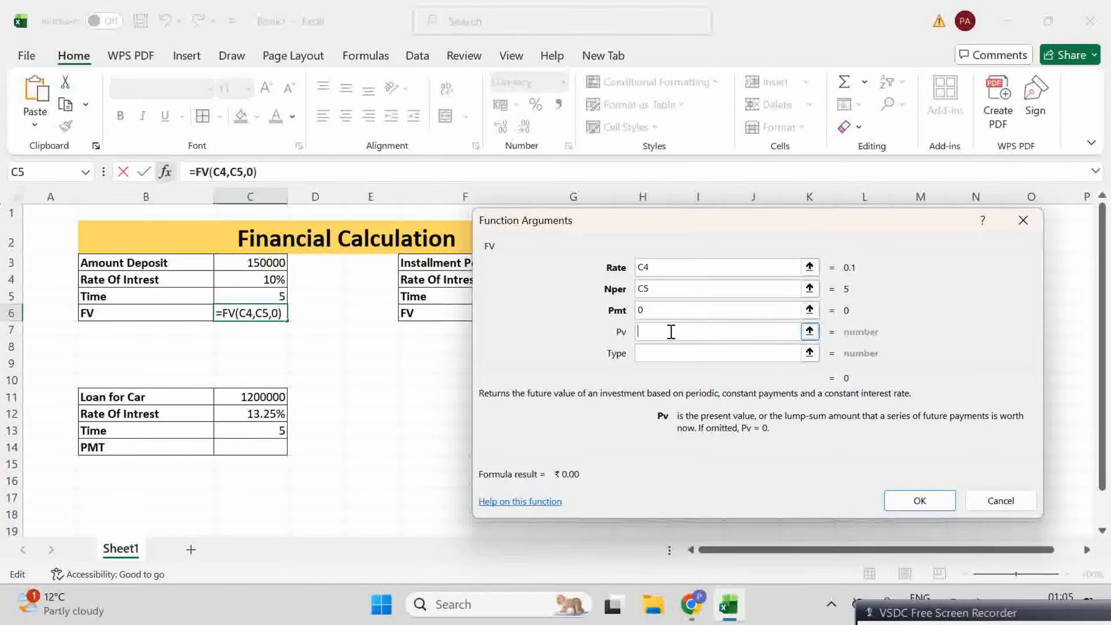
pyautogui.write('-')
pyautogui.click(244, 262)
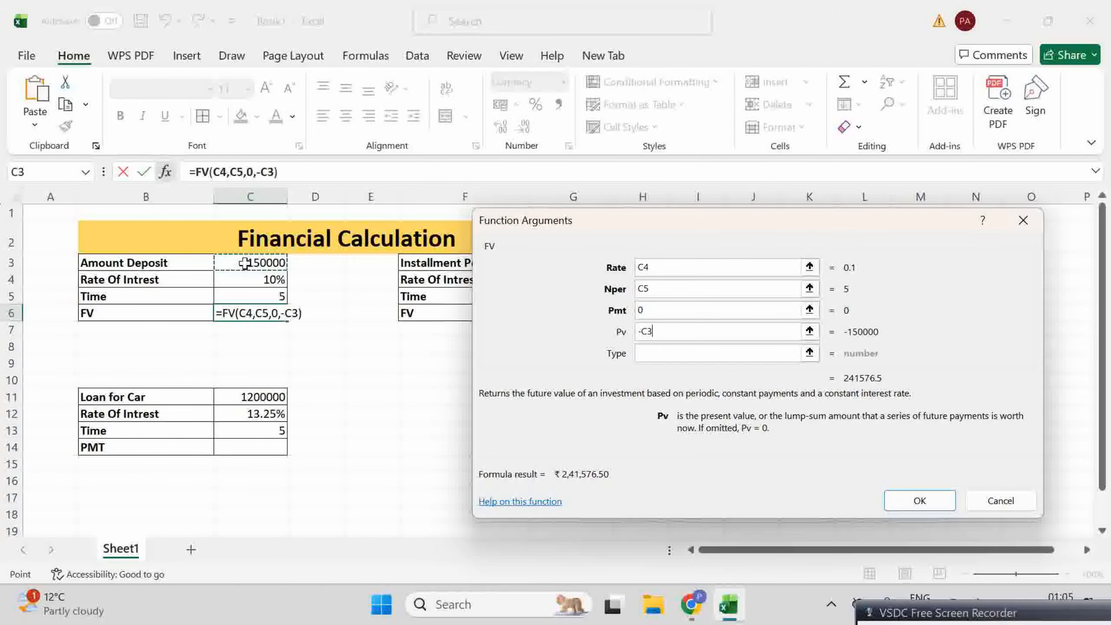
pyautogui.click(656, 353)
pyautogui.write('1')
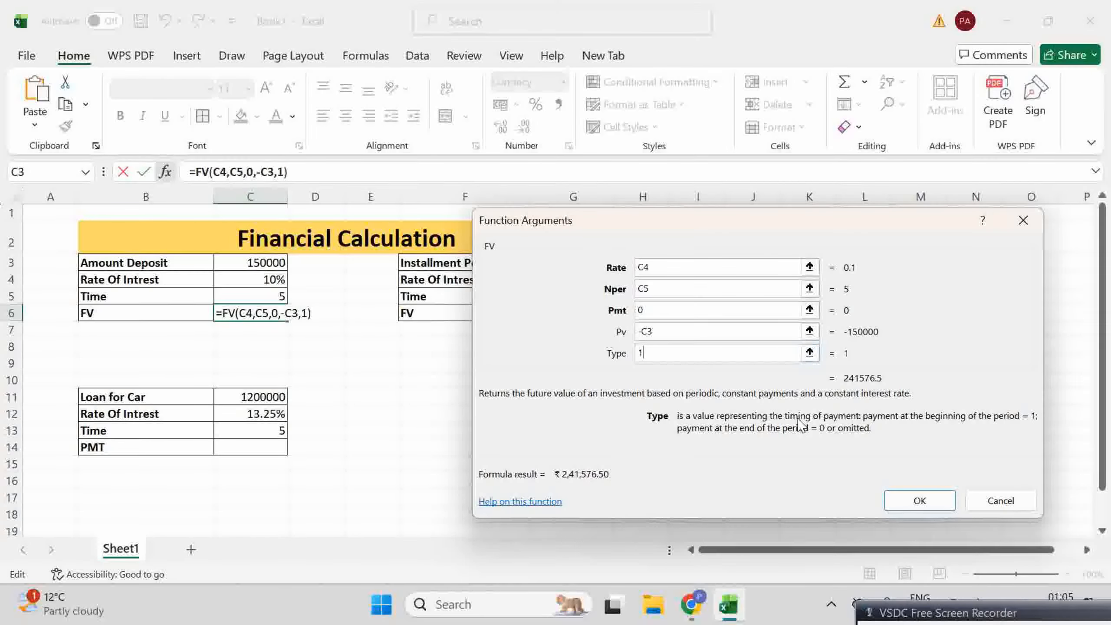
pyautogui.click(937, 504)
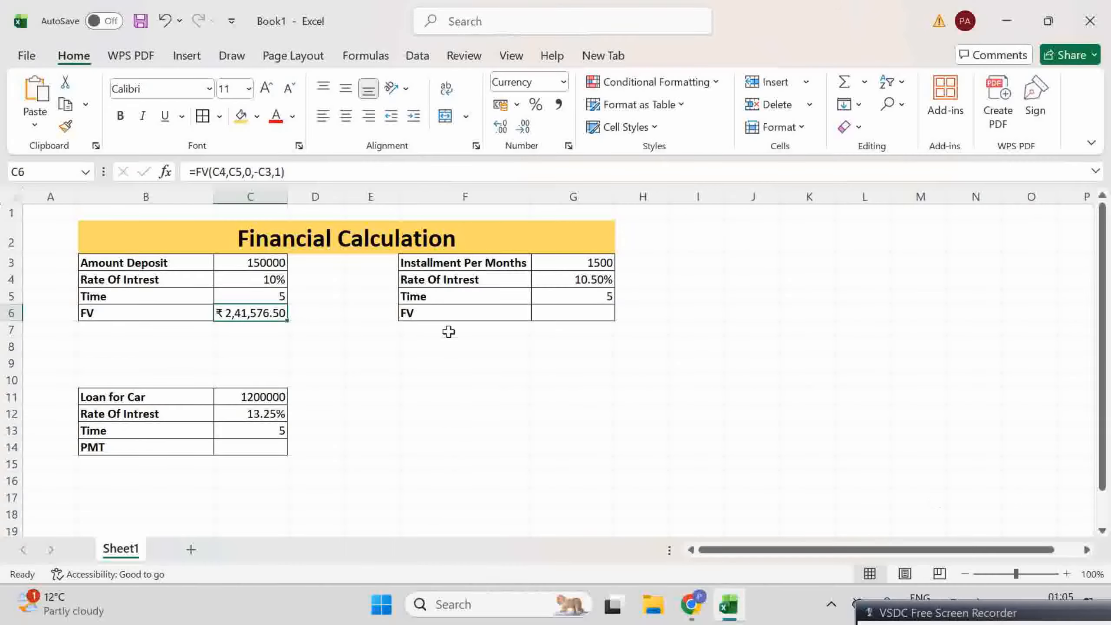
# - Examine the deposit amount, interest rate, time and FV cells of the Amount Deposit table
pyautogui.click(320, 310)
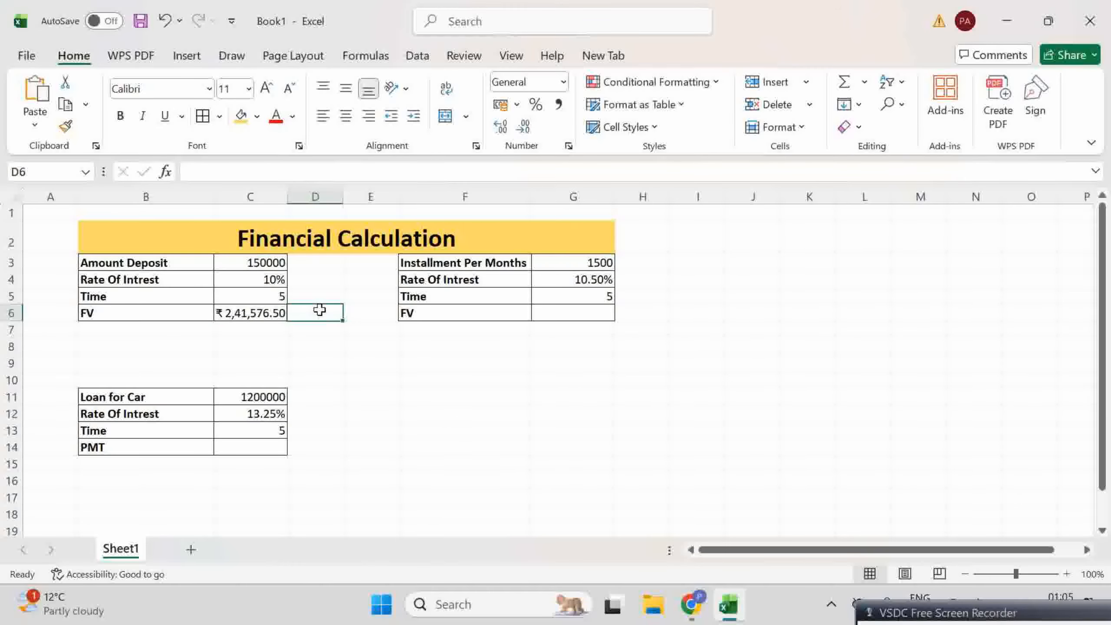
pyautogui.click(232, 259)
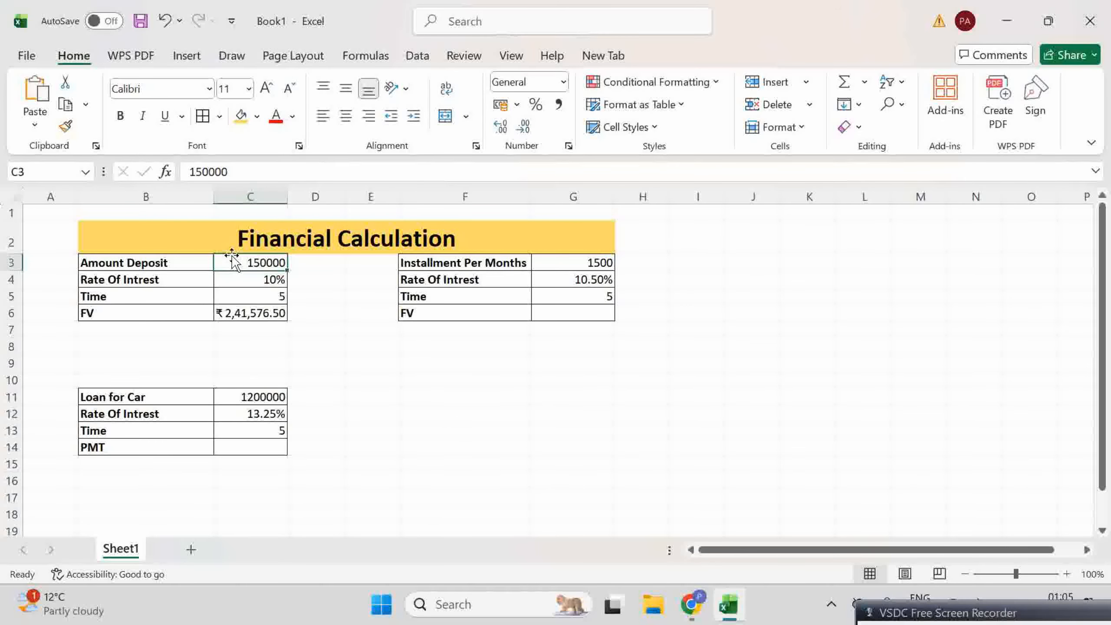
pyautogui.click(232, 276)
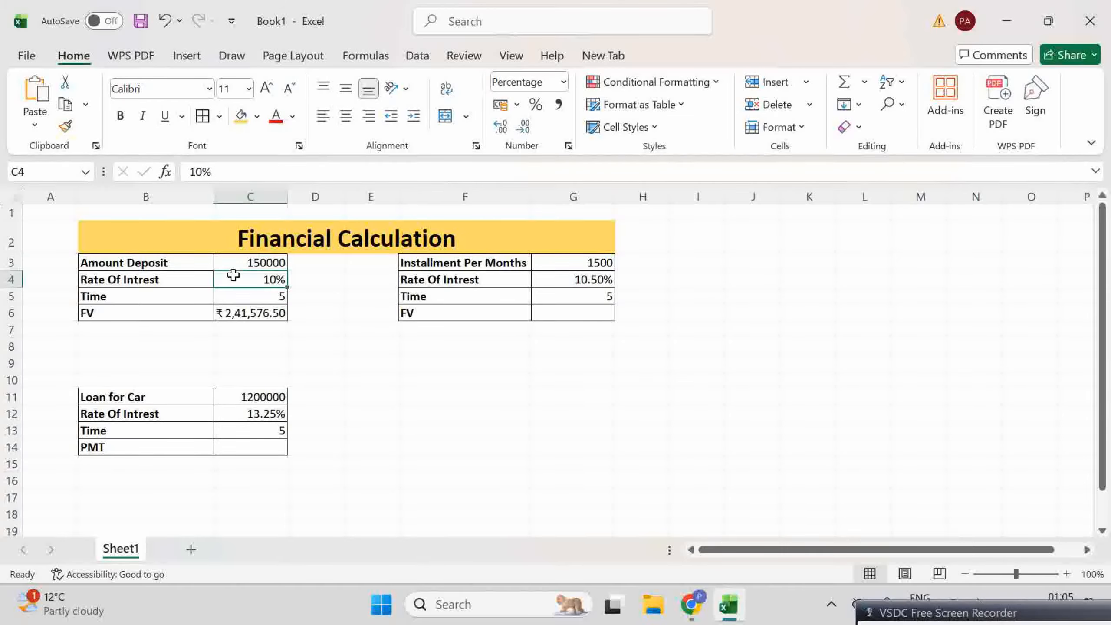
pyautogui.click(241, 297)
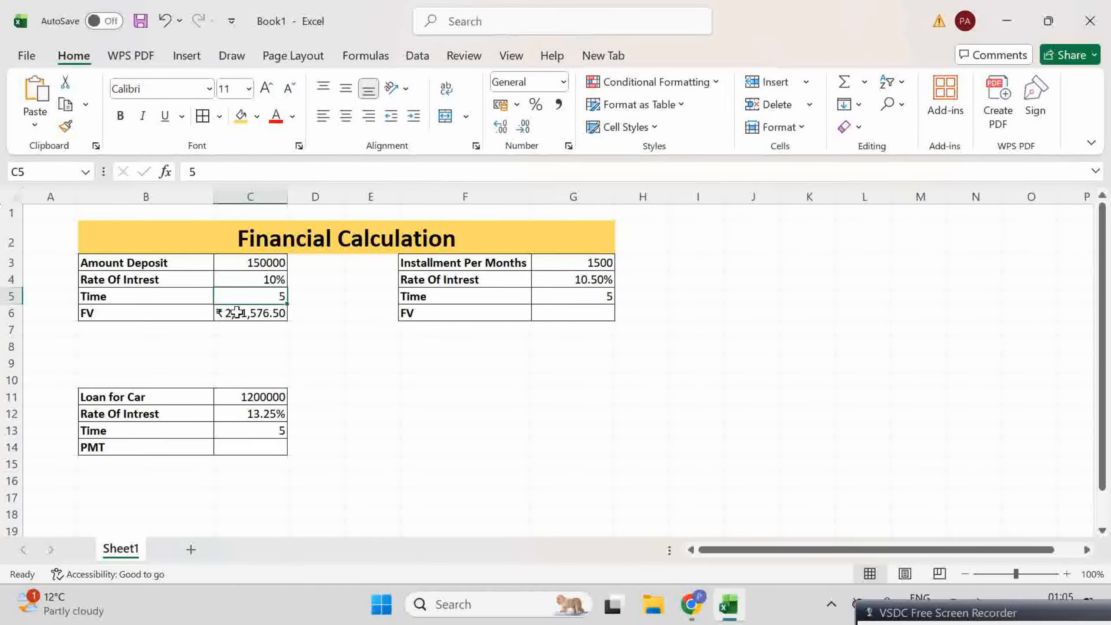
pyautogui.click(237, 312)
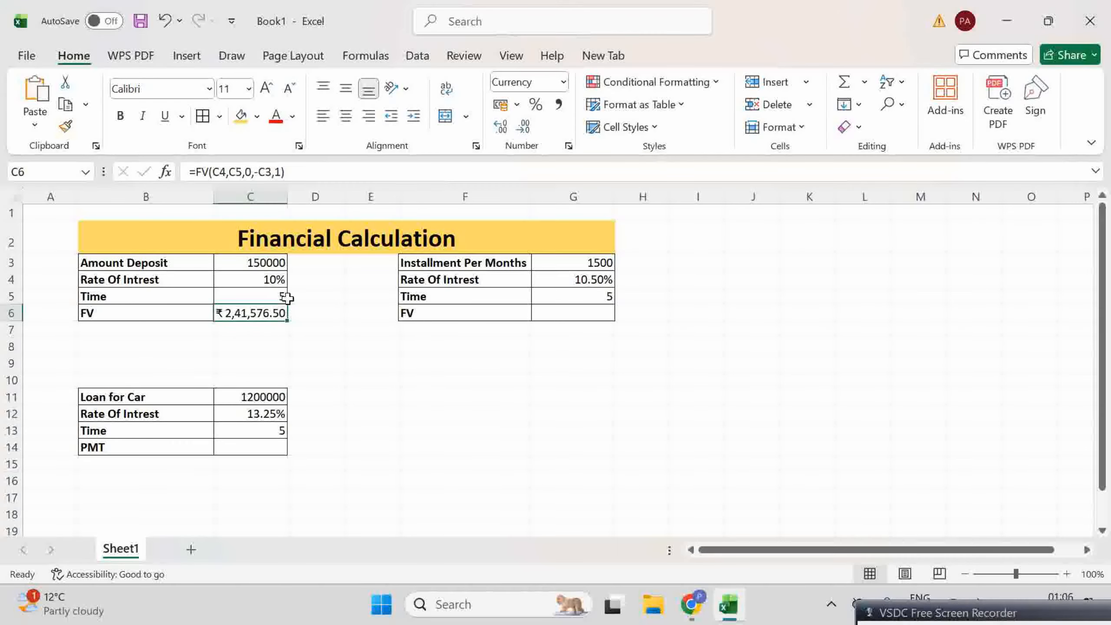
pyautogui.click(259, 301)
pyautogui.click(242, 314)
pyautogui.click(284, 334)
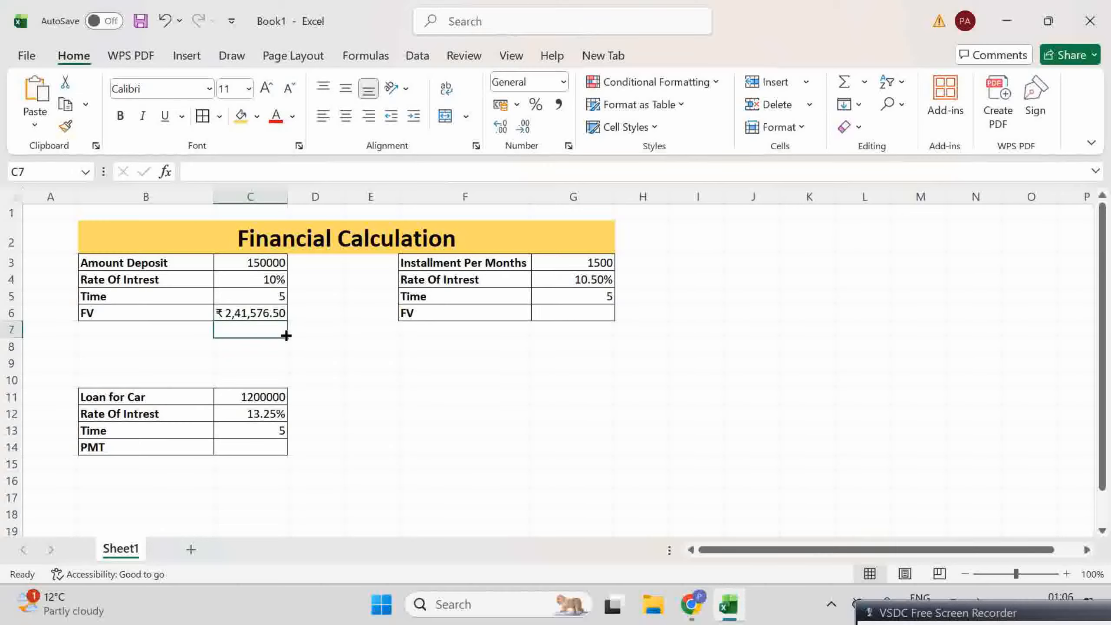
# - Compare the lump-sum deposit in C3 with the monthly installment, interest rate and time in G3 to G5
pyautogui.click(434, 319)
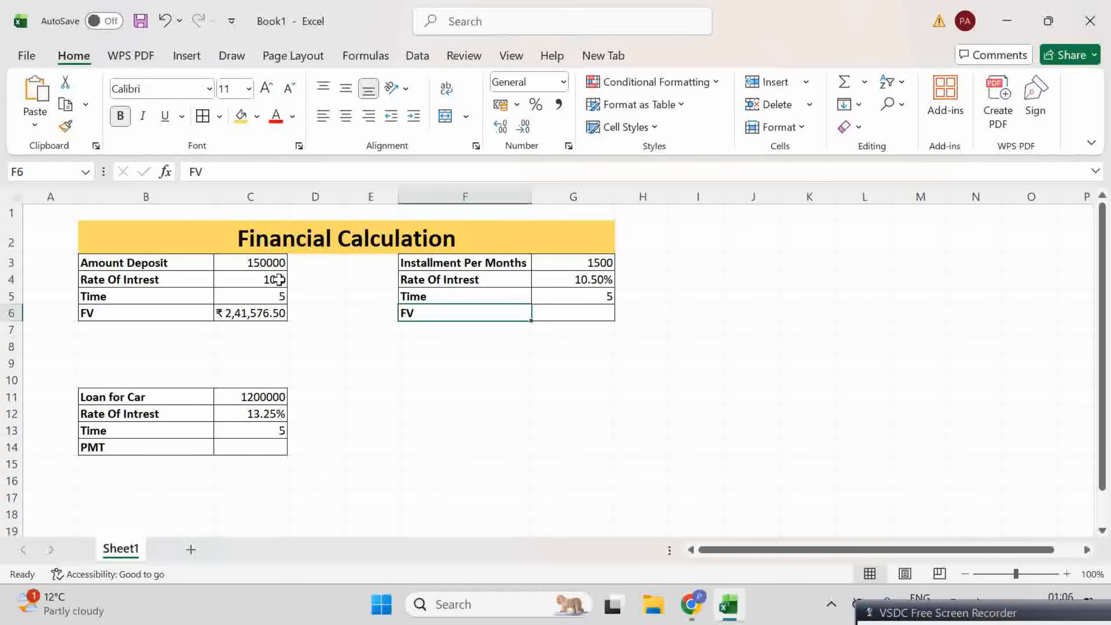
pyautogui.click(268, 263)
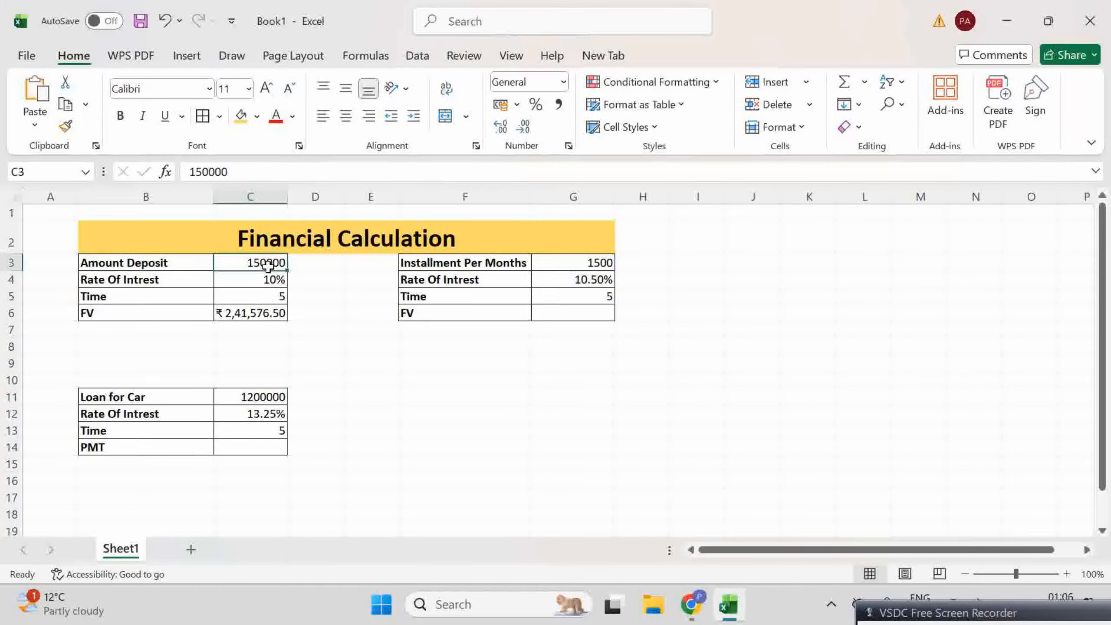
pyautogui.click(571, 266)
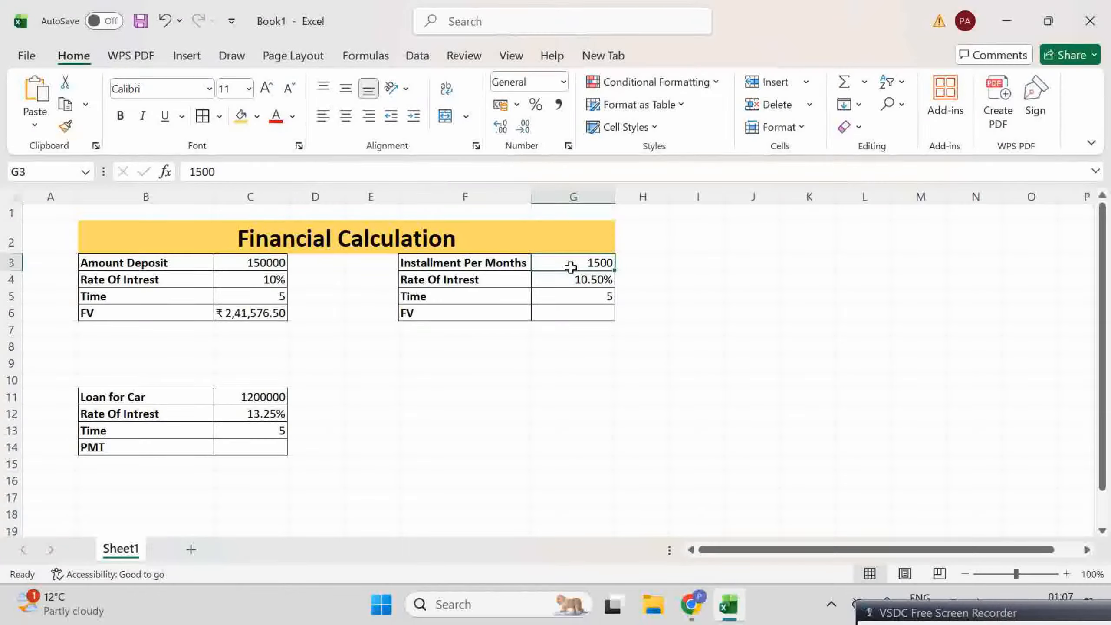
pyautogui.click(567, 281)
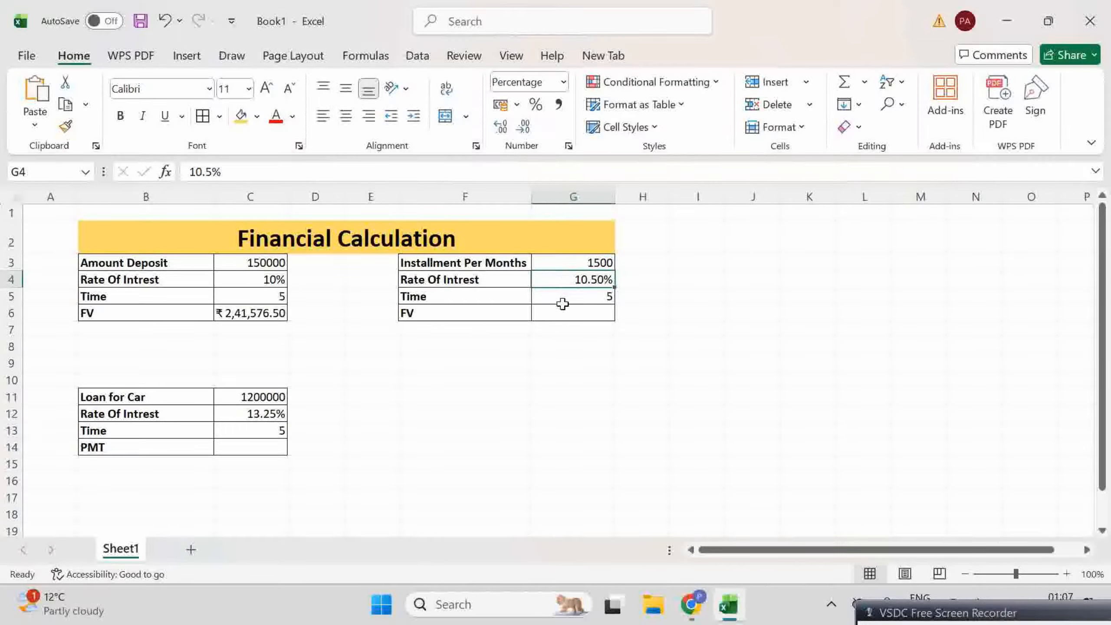
pyautogui.click(563, 308)
pyautogui.click(556, 295)
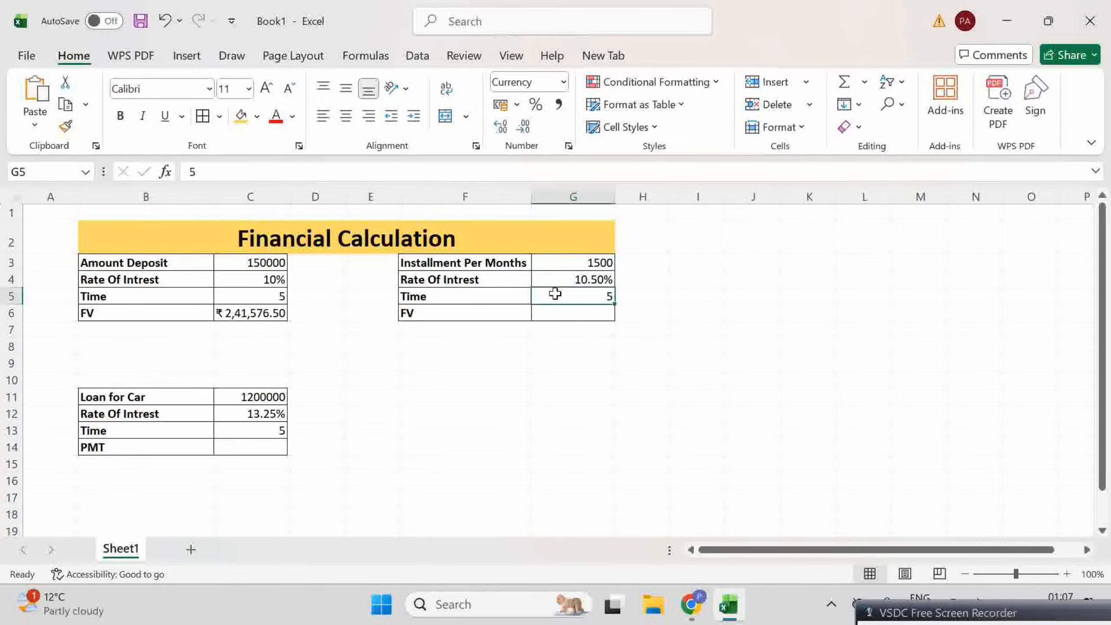
pyautogui.click(554, 312)
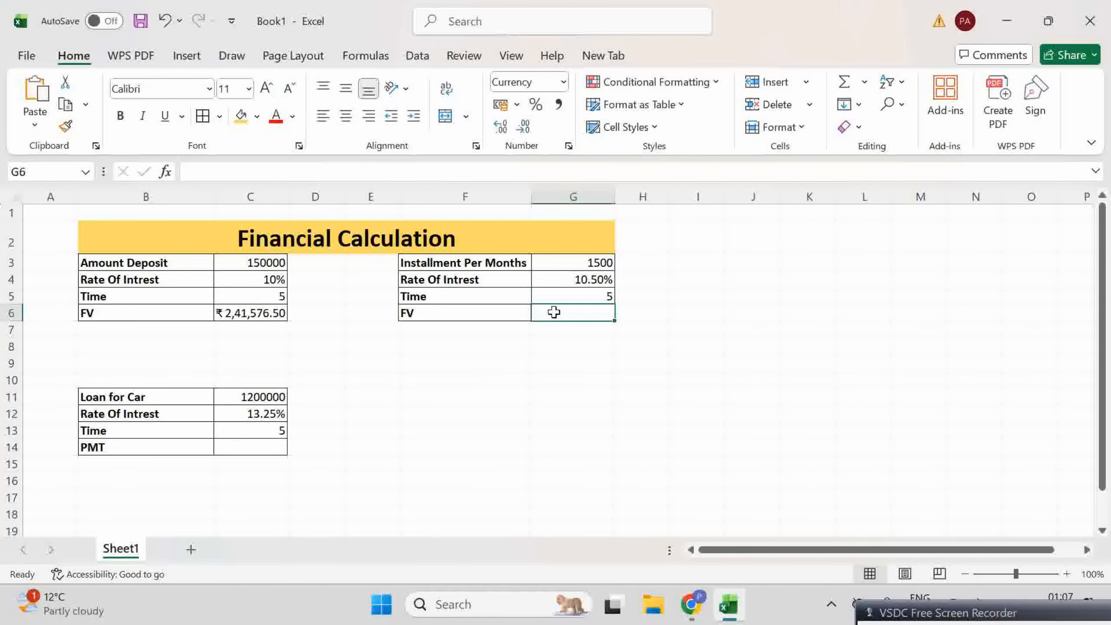
pyautogui.click(239, 257)
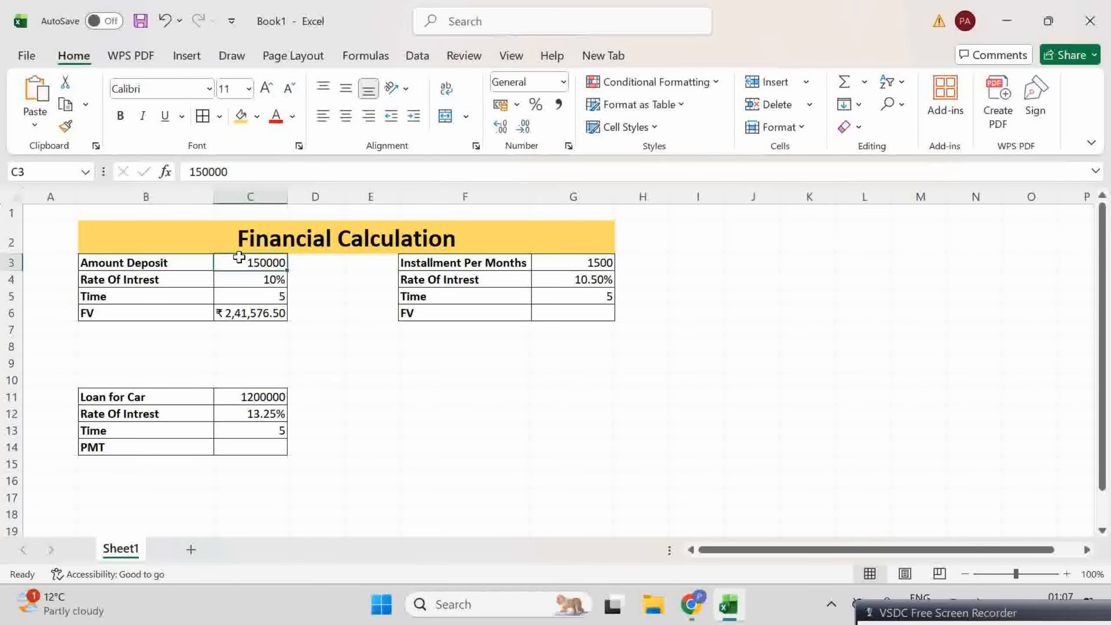
pyautogui.click(604, 256)
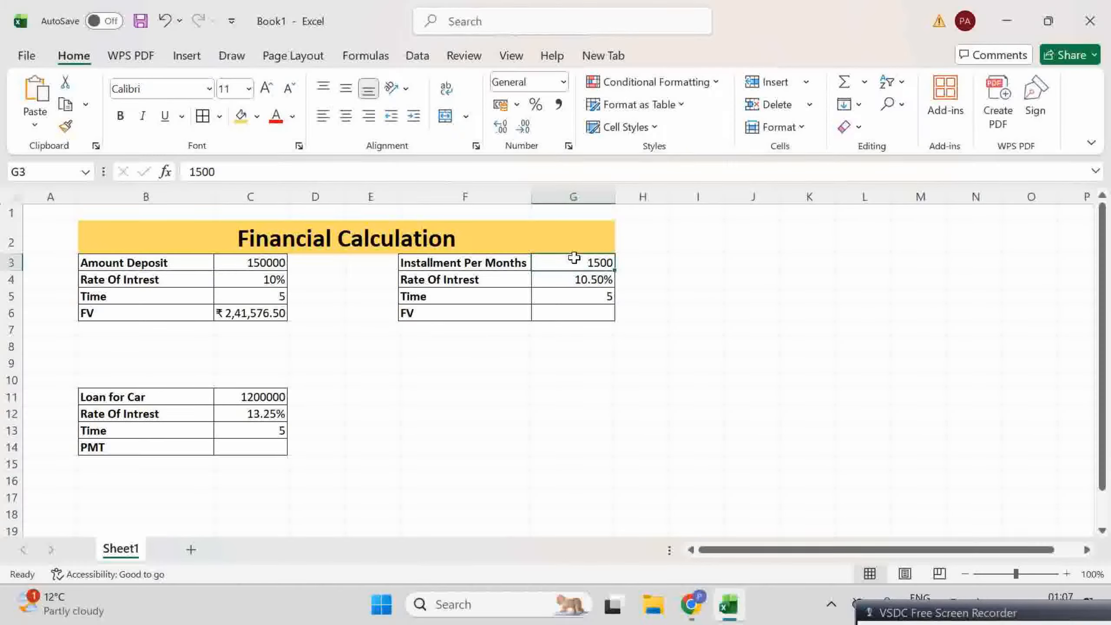
pyautogui.click(571, 285)
pyautogui.click(568, 300)
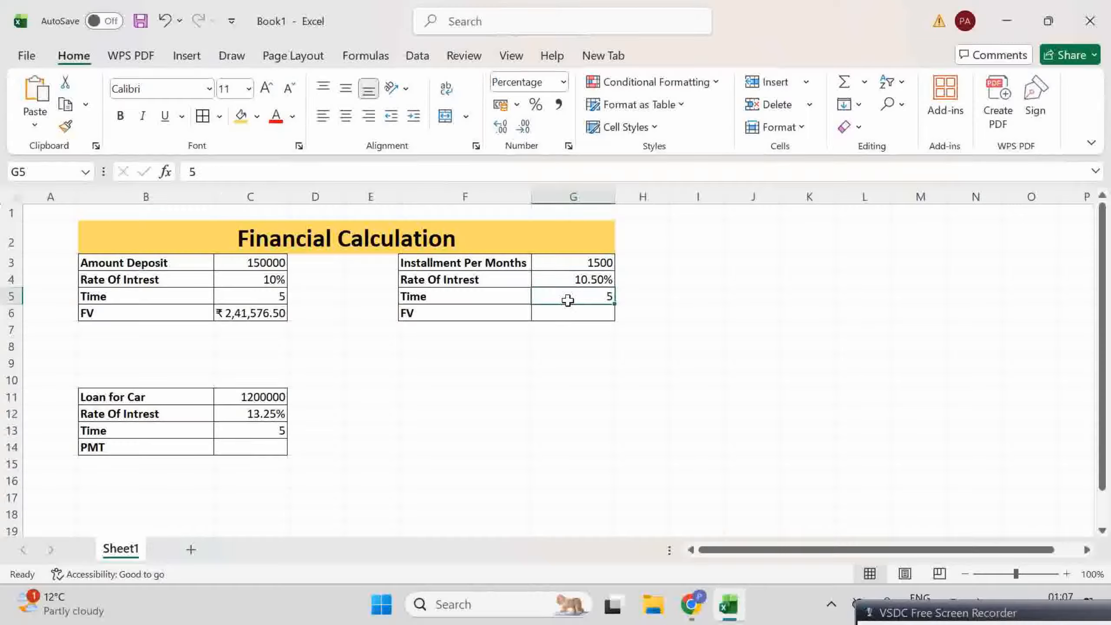
# - Start an FV function in G6 for the monthly installment table, with rate G4/12 and nper G5*12
pyautogui.click(559, 318)
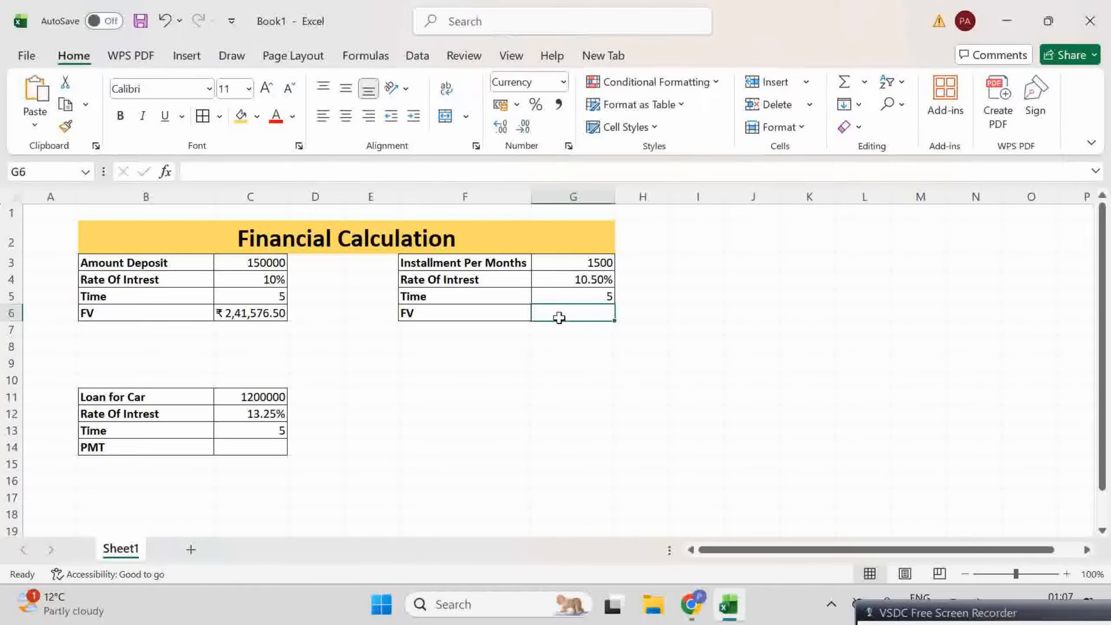
pyautogui.write('=fv')
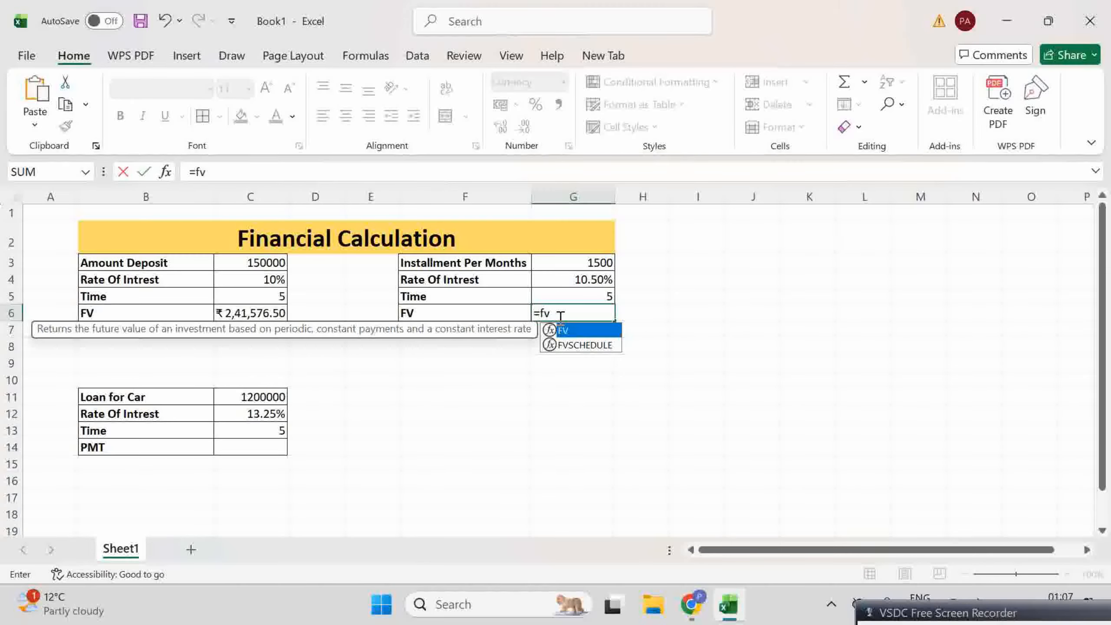
pyautogui.write('(')
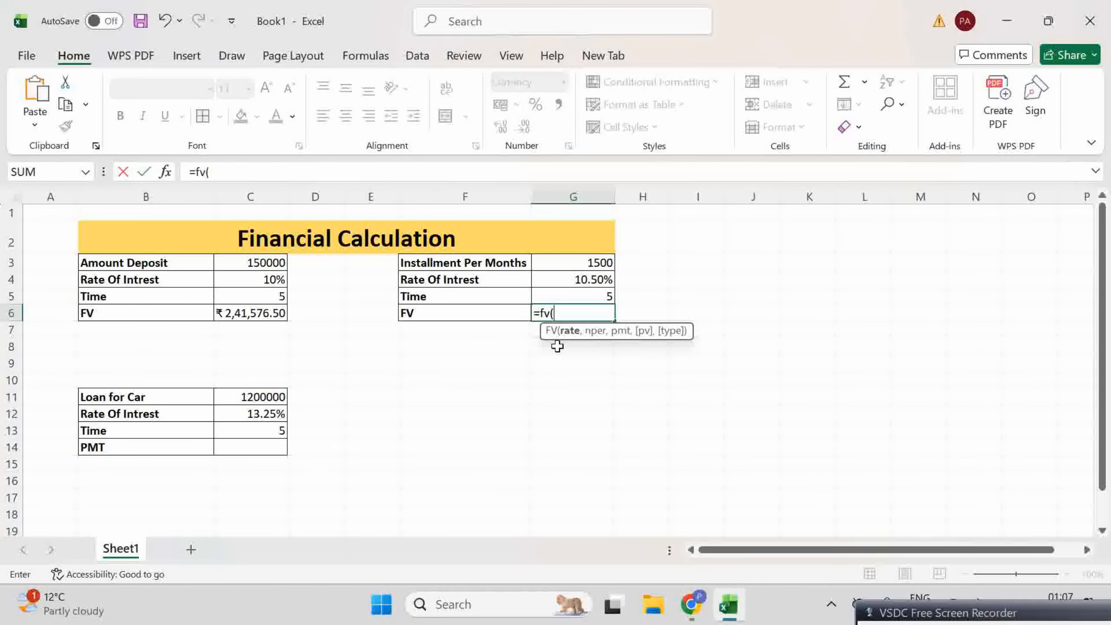
pyautogui.click(553, 281)
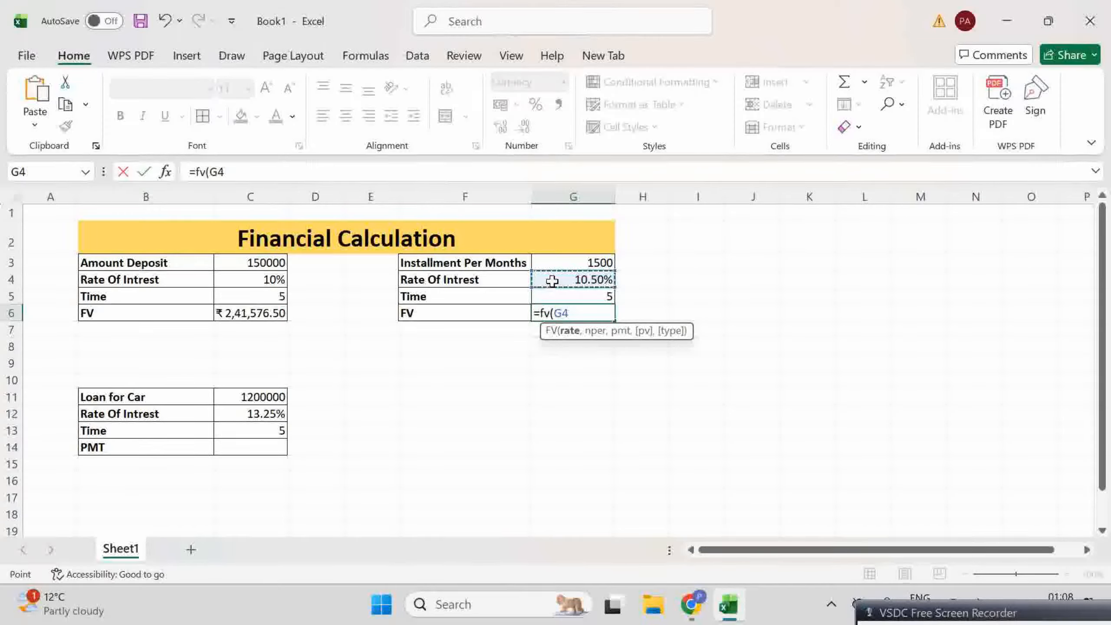
pyautogui.write('/12')
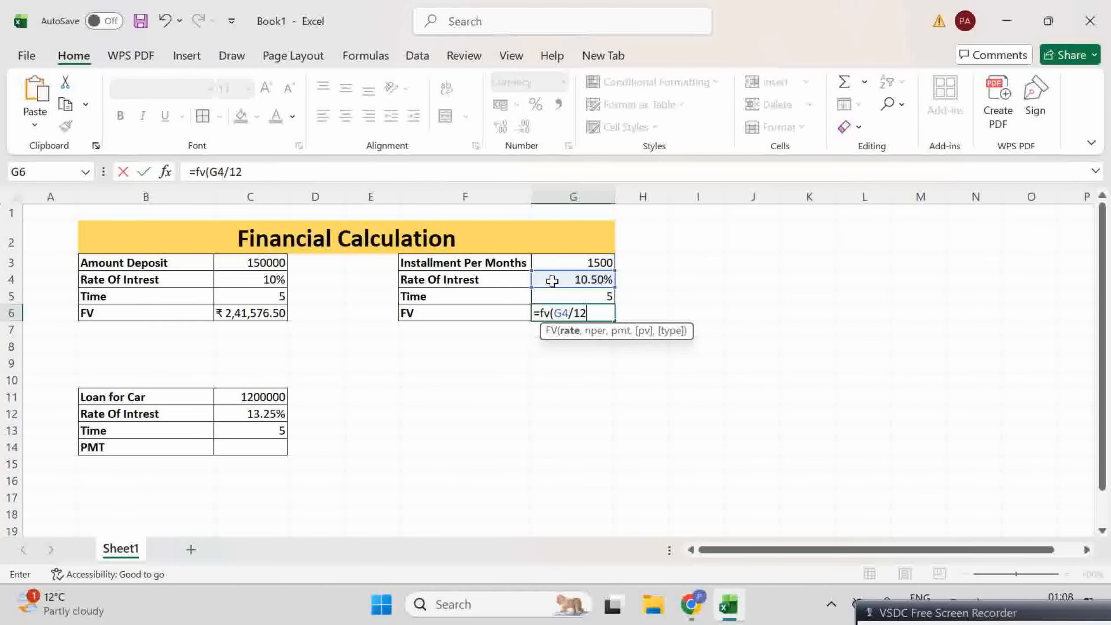
pyautogui.write(',')
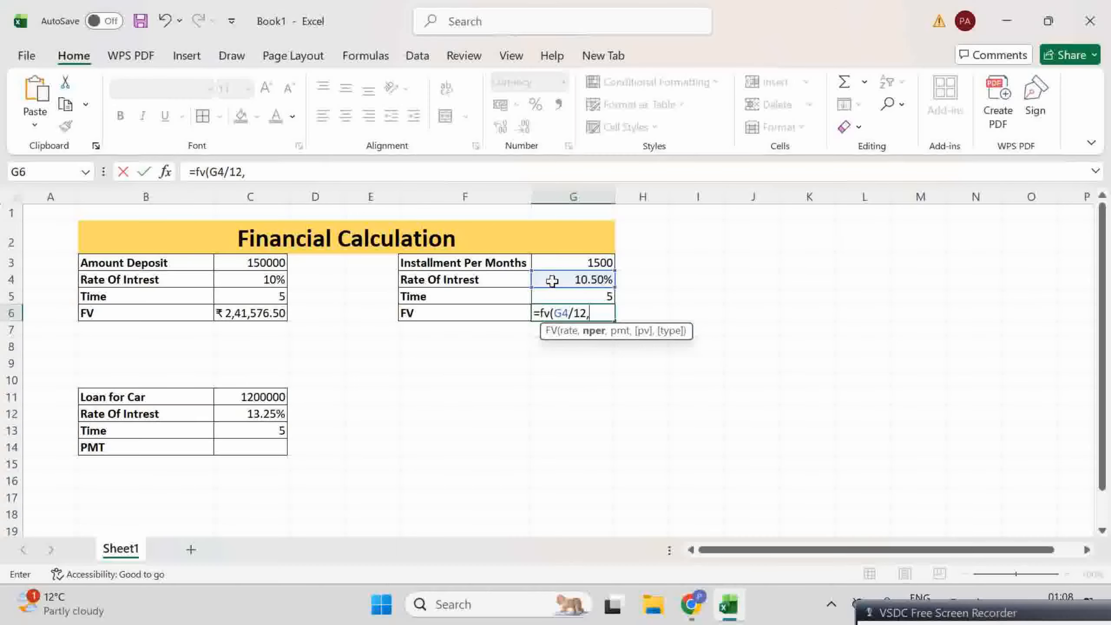
pyautogui.click(582, 297)
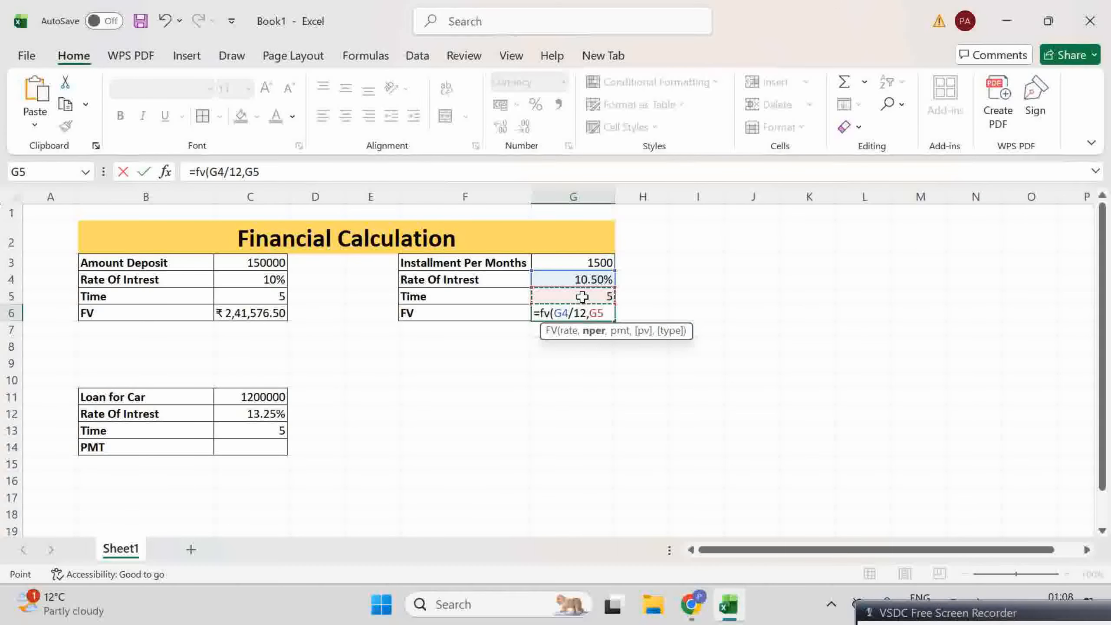
pyautogui.write('*12,')
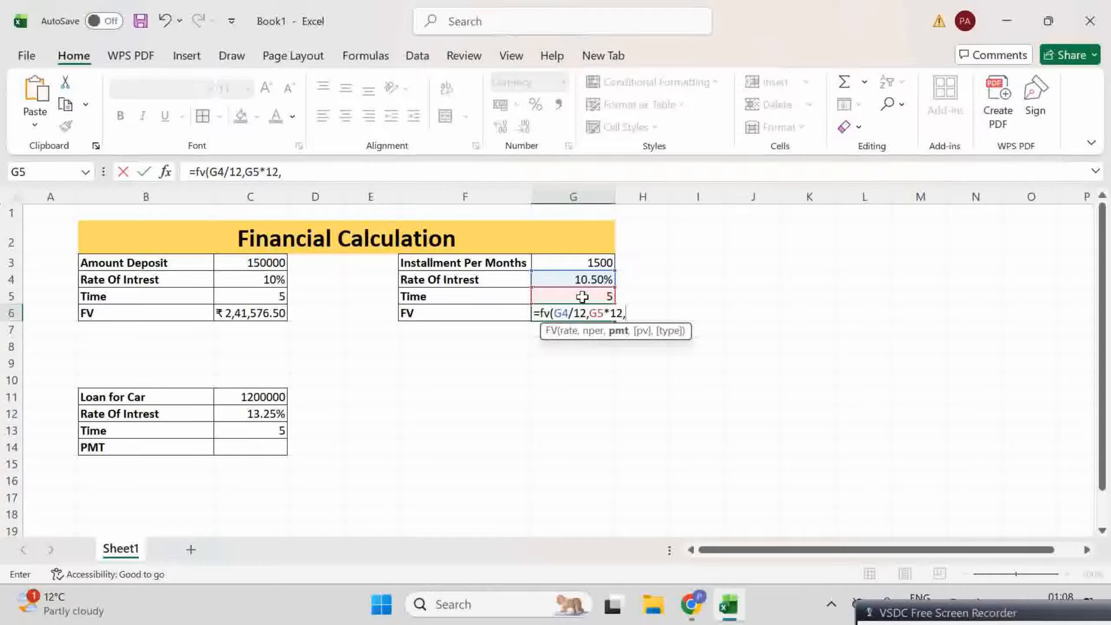
# - Complete the FV function in G6 with pmt -G3, pv 0 and type 1
pyautogui.write('-')
pyautogui.click(549, 259)
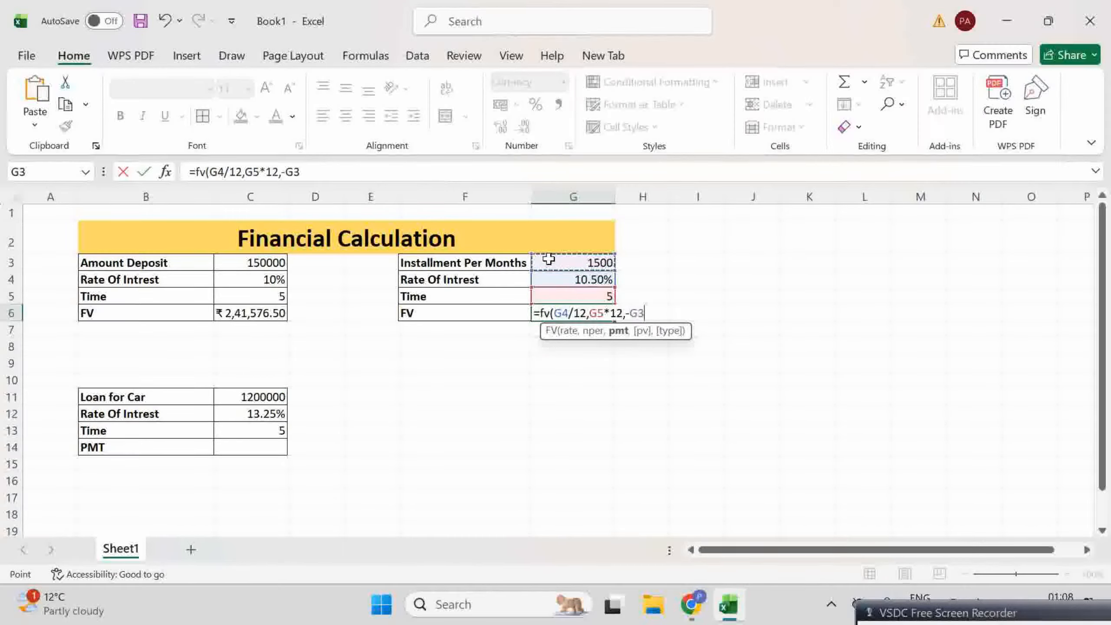
pyautogui.write(',')
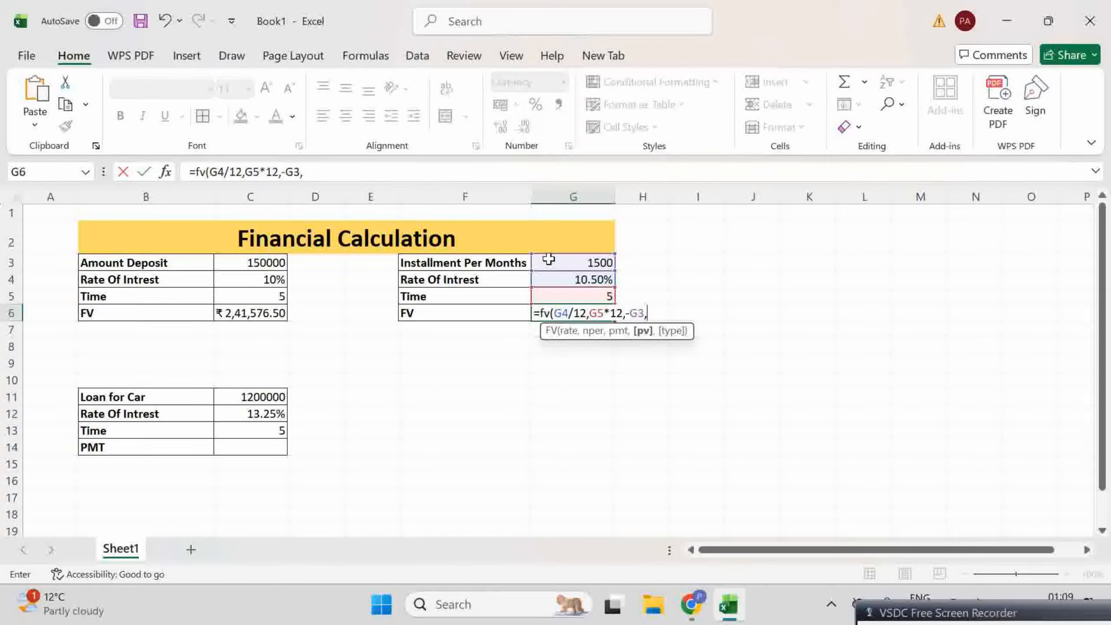
pyautogui.write('0,1')
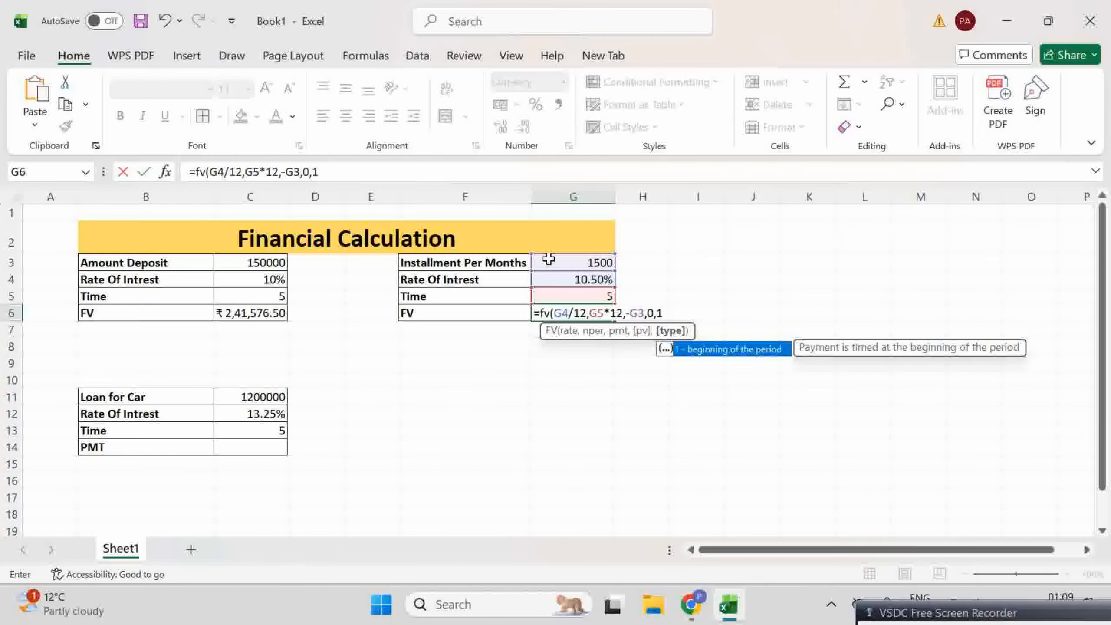
pyautogui.write(')')
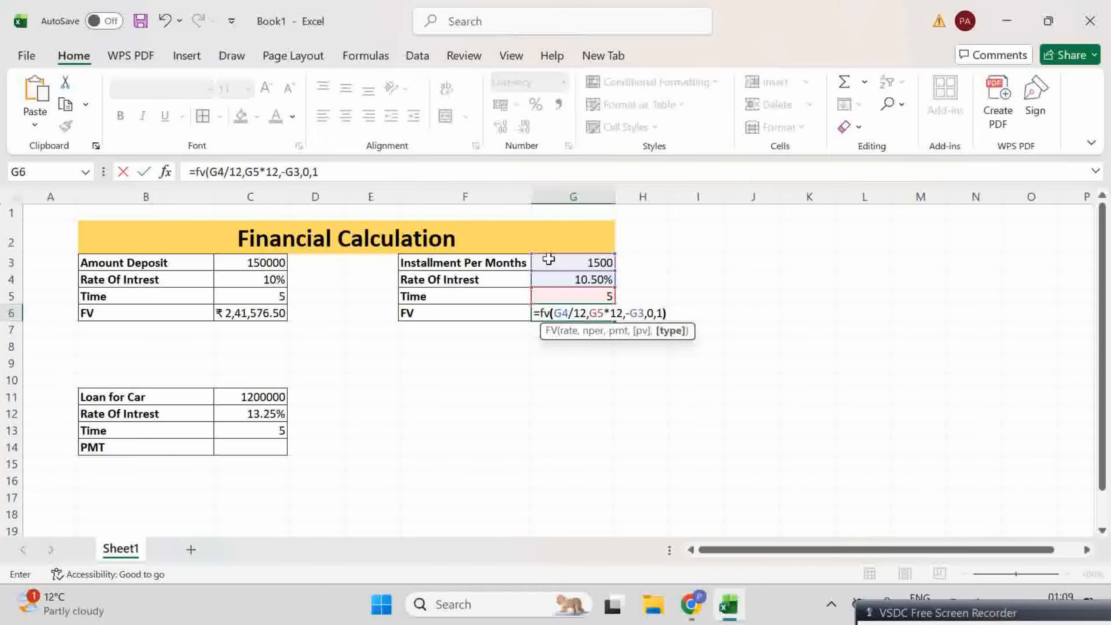
pyautogui.press('Return')
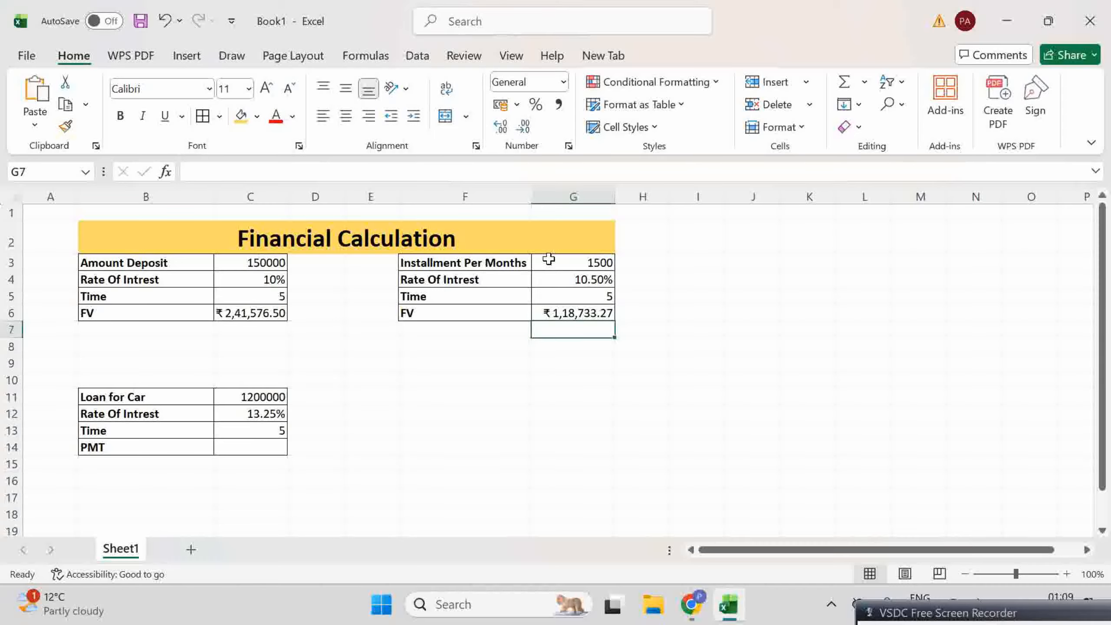
# - Examine the installment and FV cells G3 and G6, and the car loan's amount, interest rate and time in C11 to C13
pyautogui.click(555, 263)
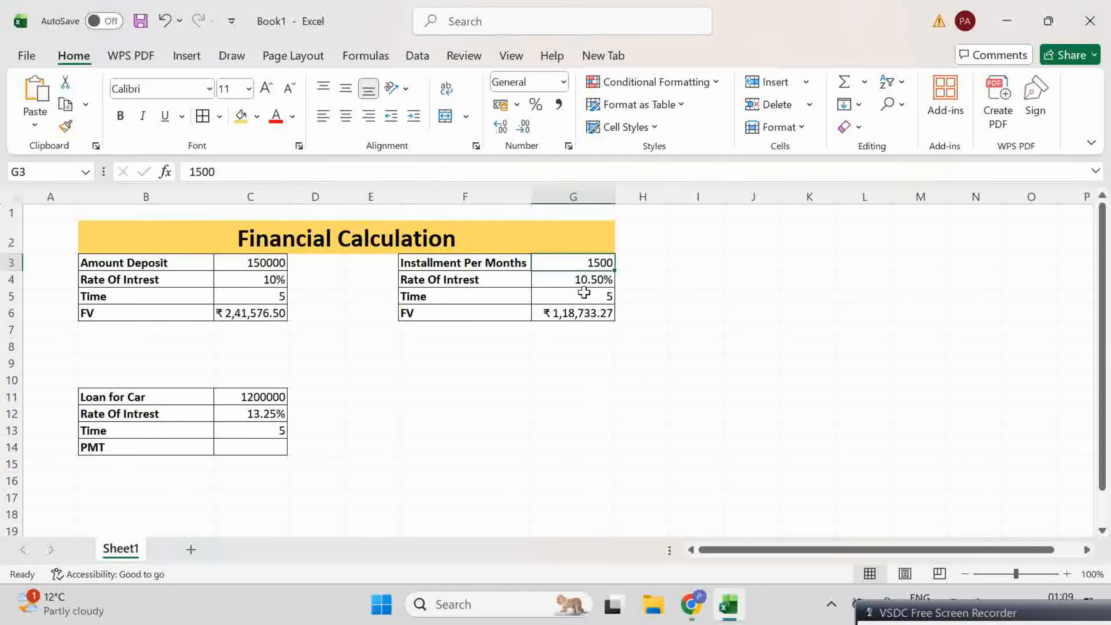
pyautogui.click(562, 314)
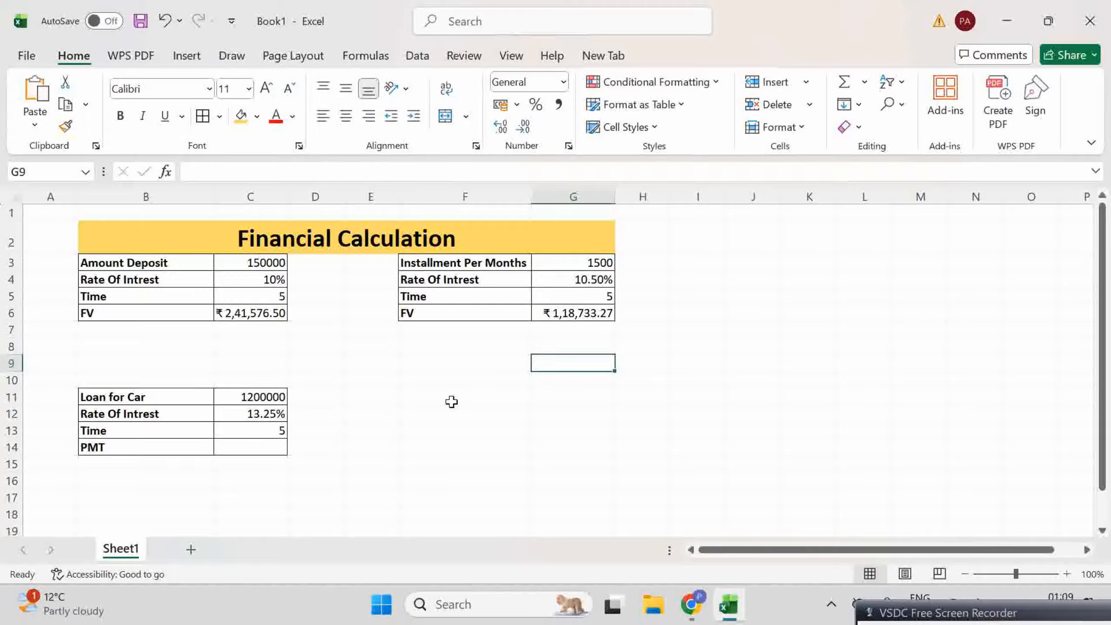
pyautogui.scroll(-2, 451, 401)
pyautogui.scroll(2, 472, 432)
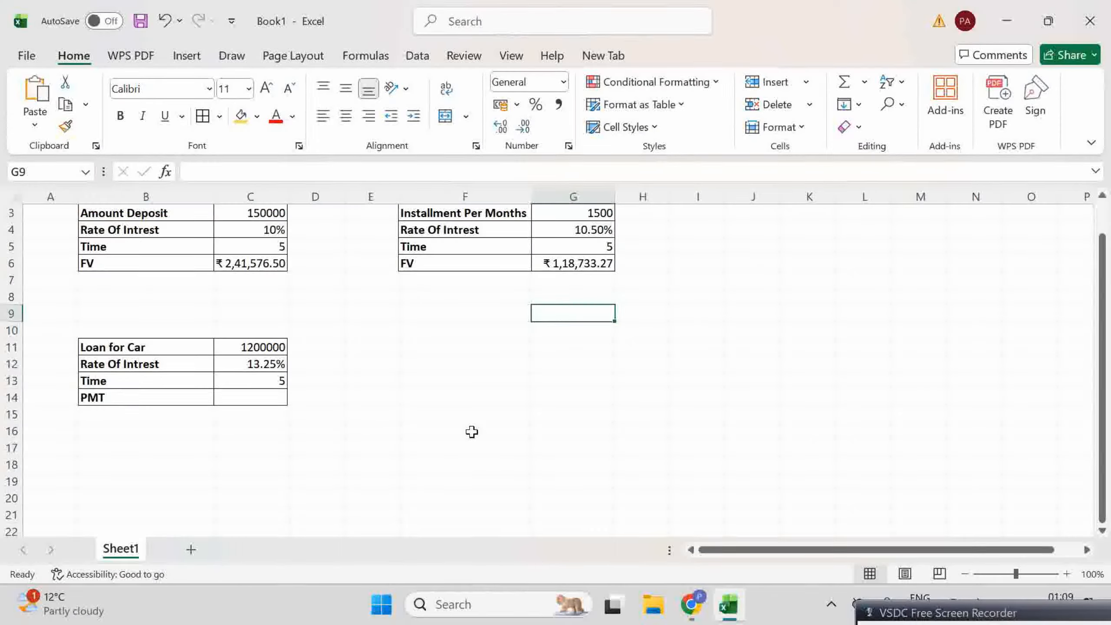
pyautogui.click(271, 349)
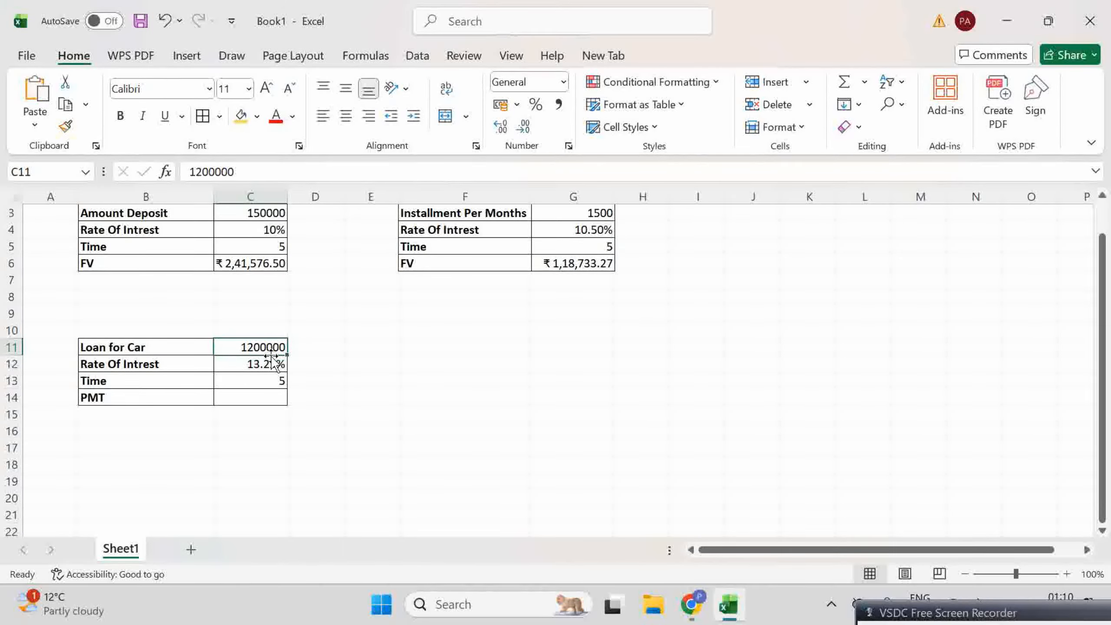
pyautogui.click(271, 367)
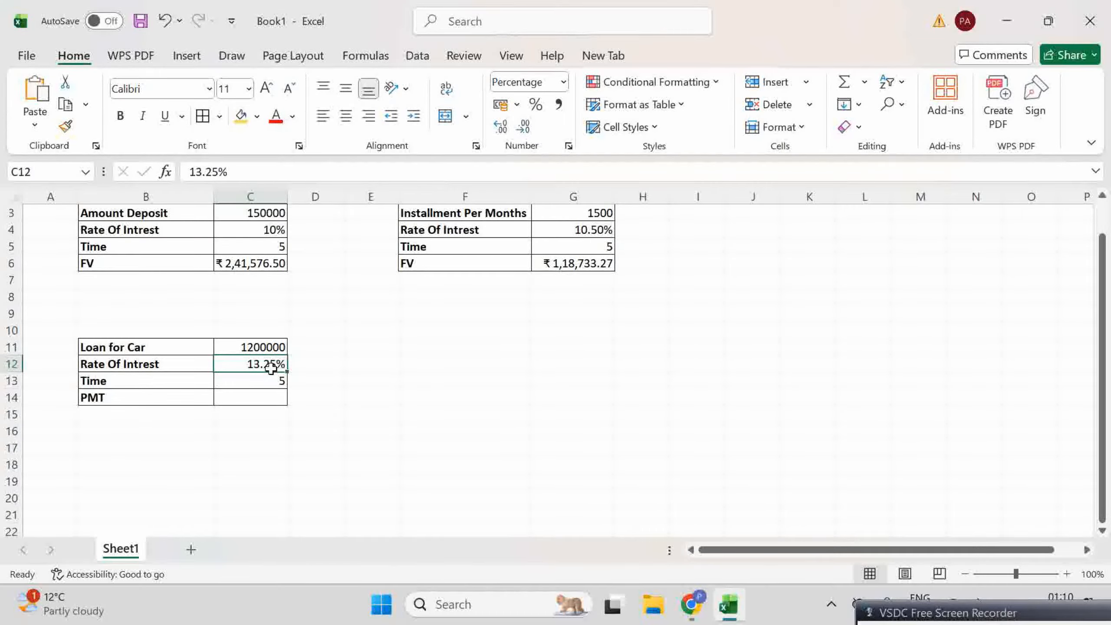
pyautogui.click(260, 379)
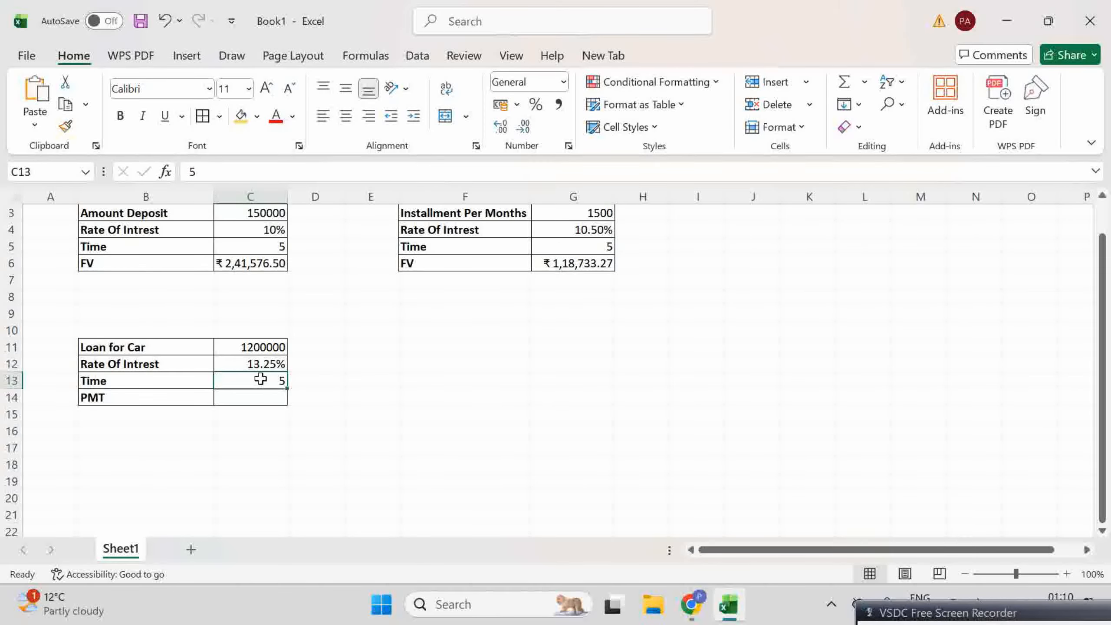
# - Start a PMT function in C14 for the car loan, with Rate set to C12/12 and Nper set to C13*12
pyautogui.click(259, 402)
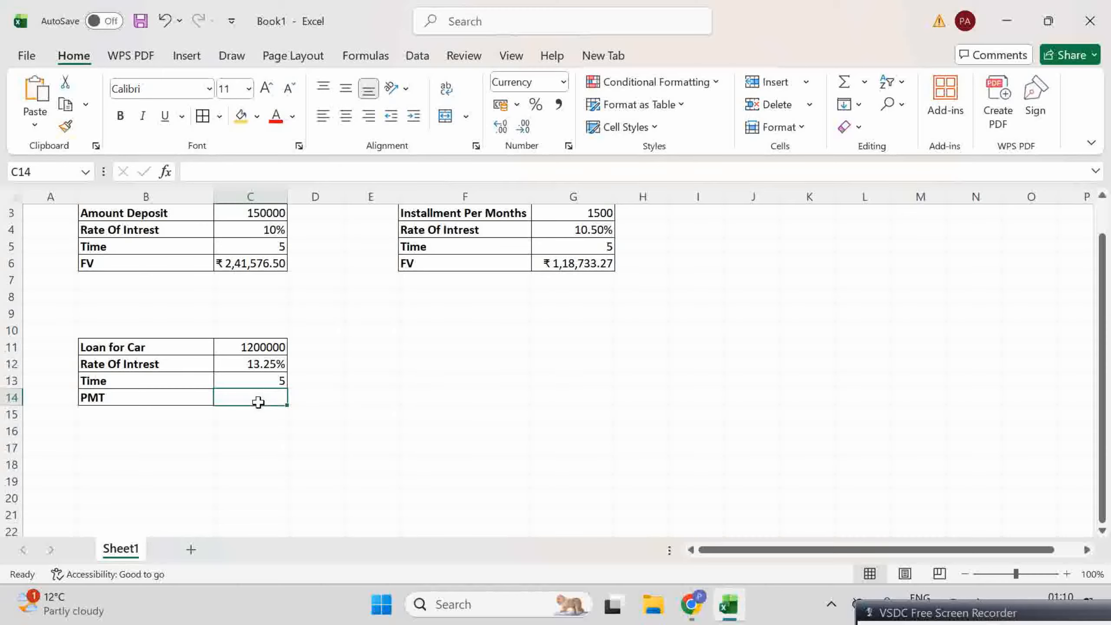
pyautogui.write('=')
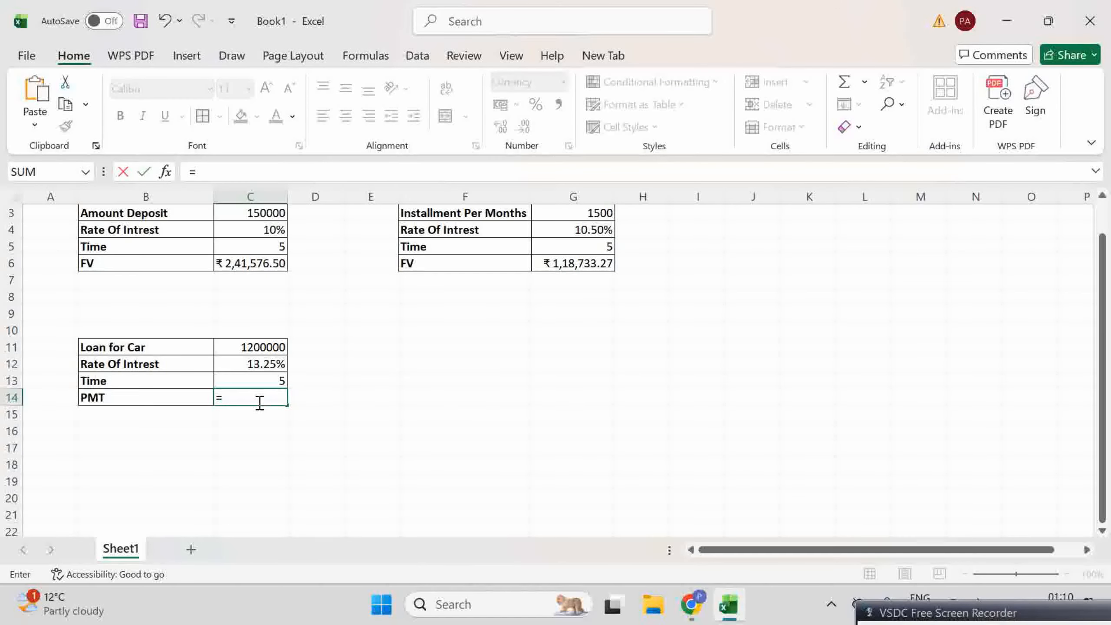
pyautogui.write('pmt')
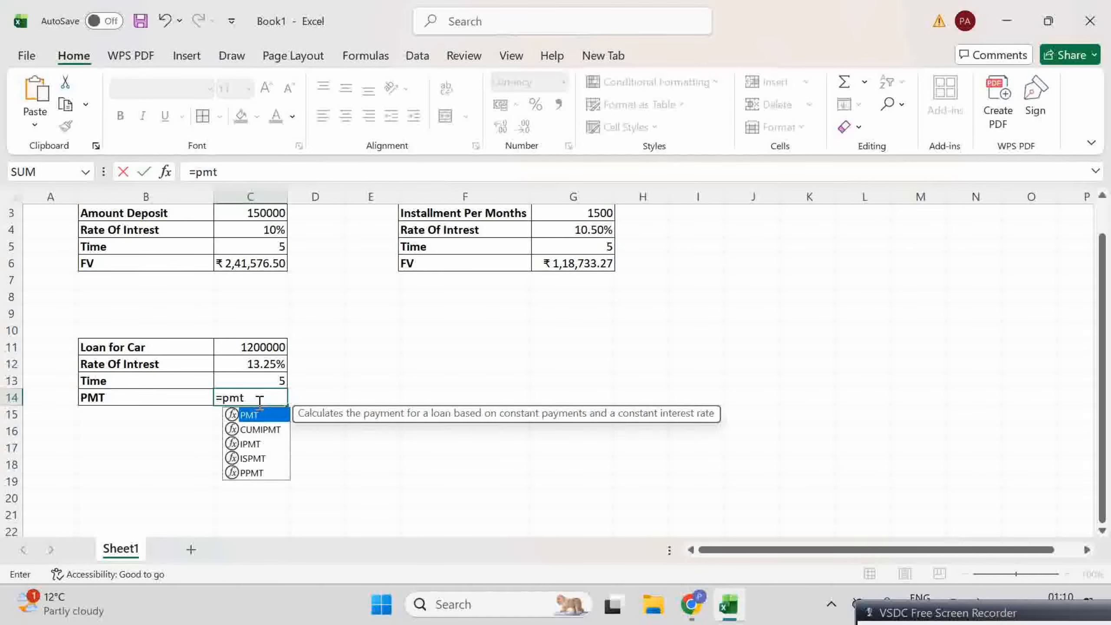
pyautogui.write('(')
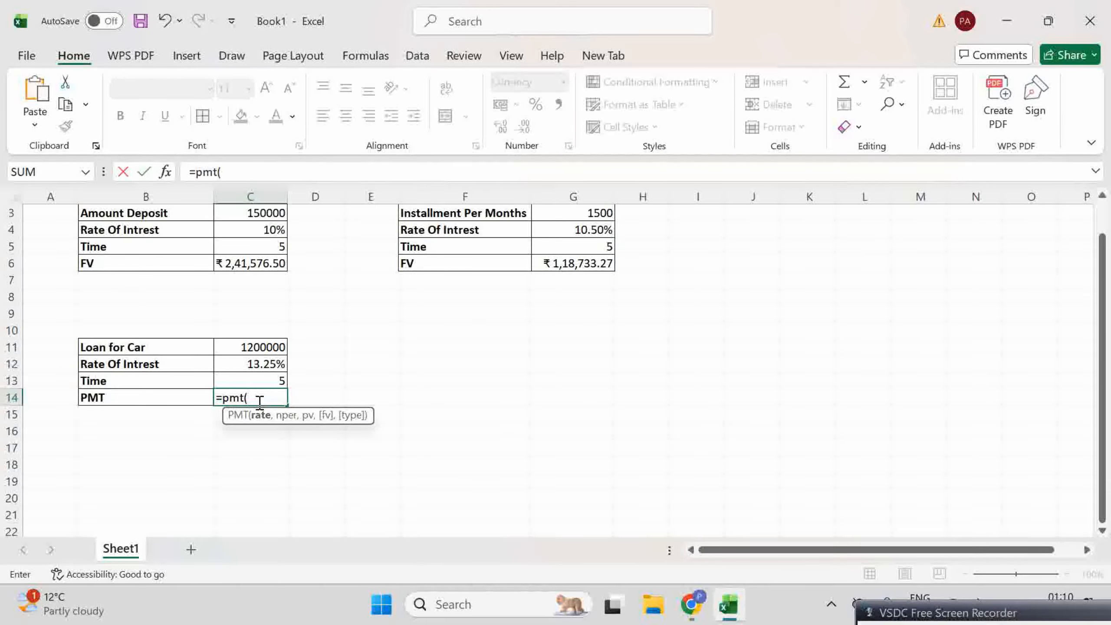
pyautogui.click(166, 173)
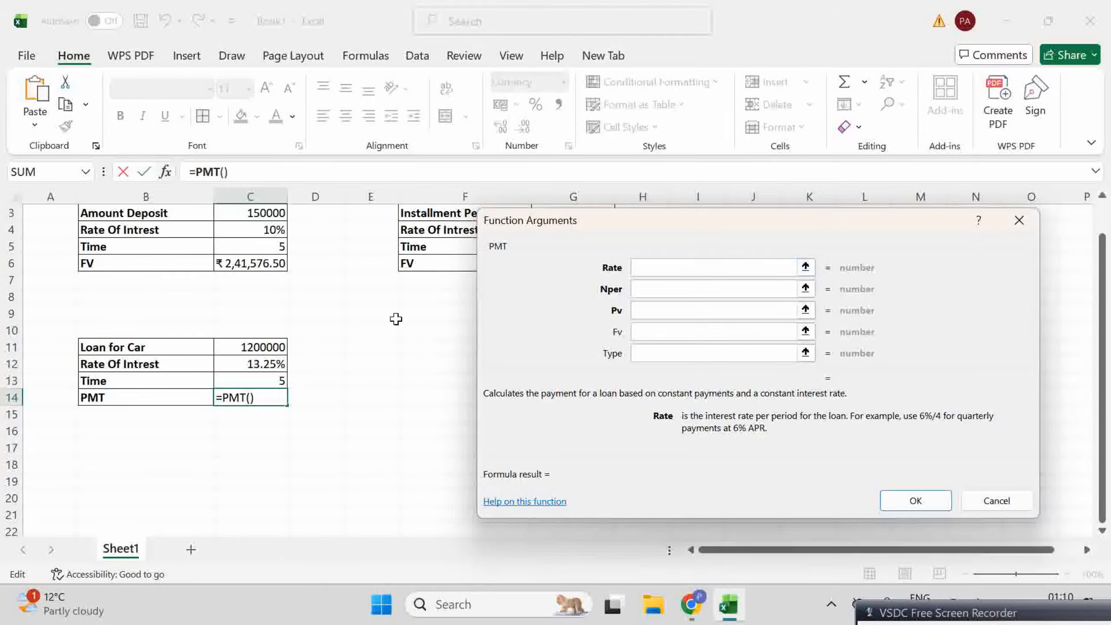
pyautogui.click(239, 365)
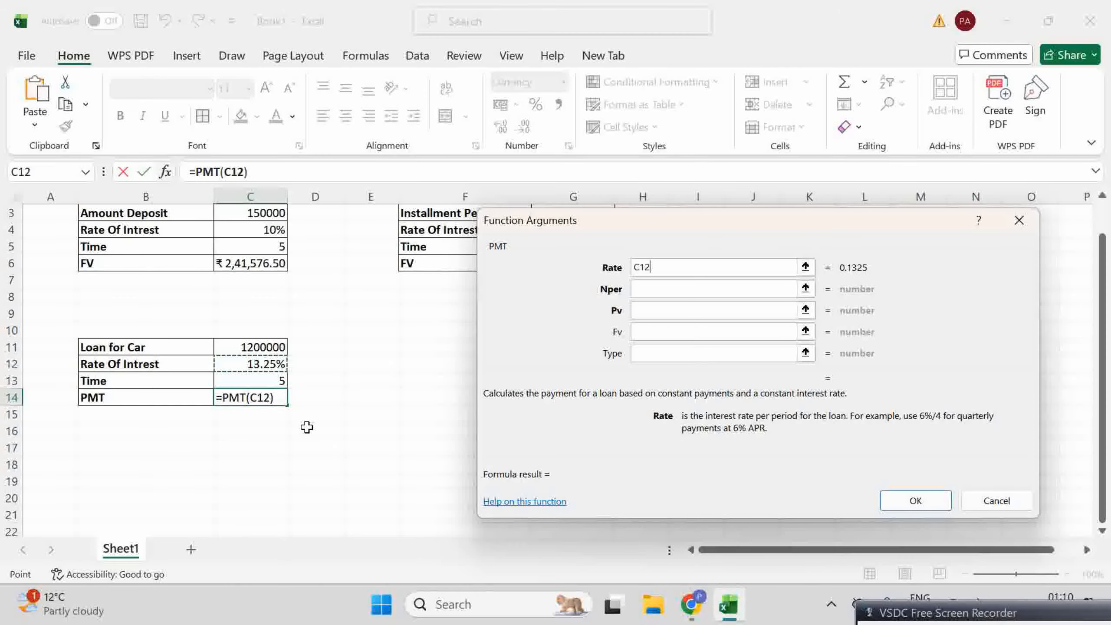
pyautogui.write('/12')
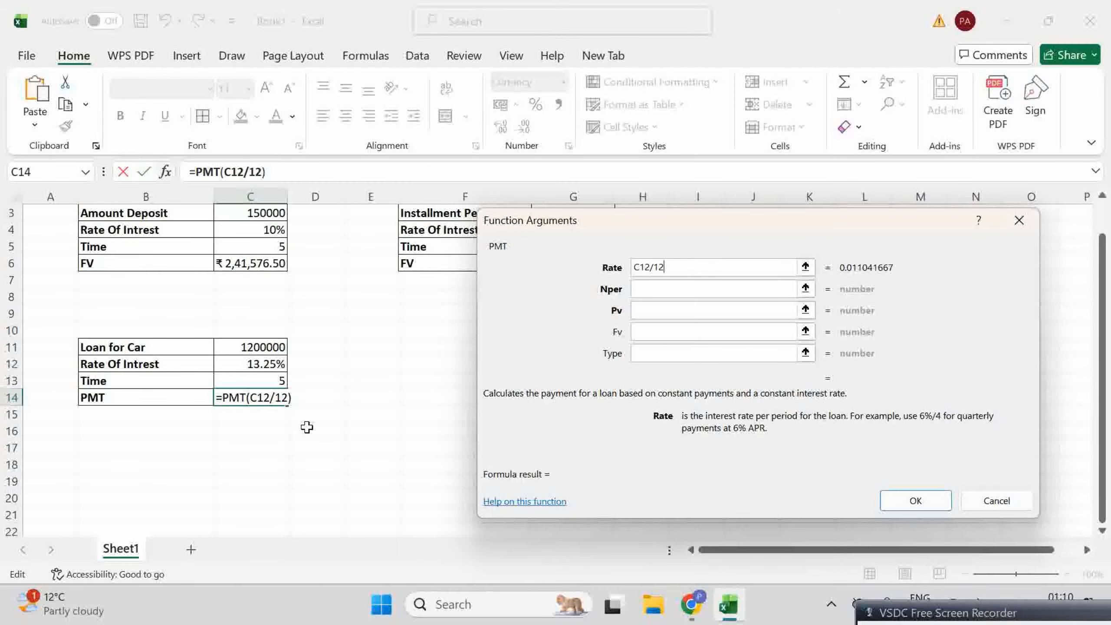
pyautogui.click(671, 290)
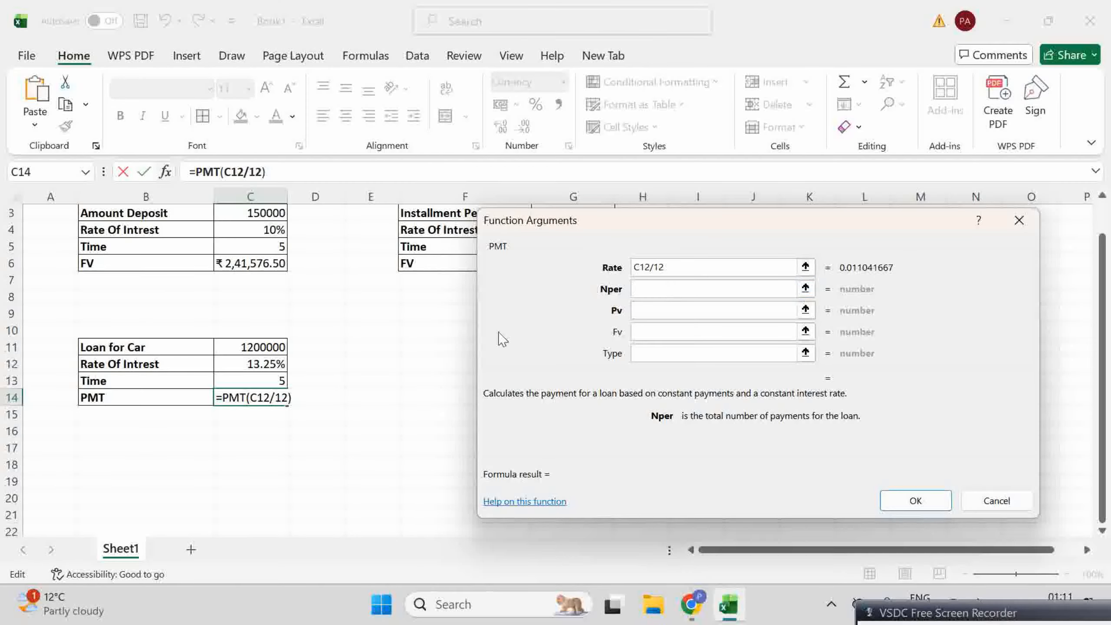
pyautogui.click(273, 380)
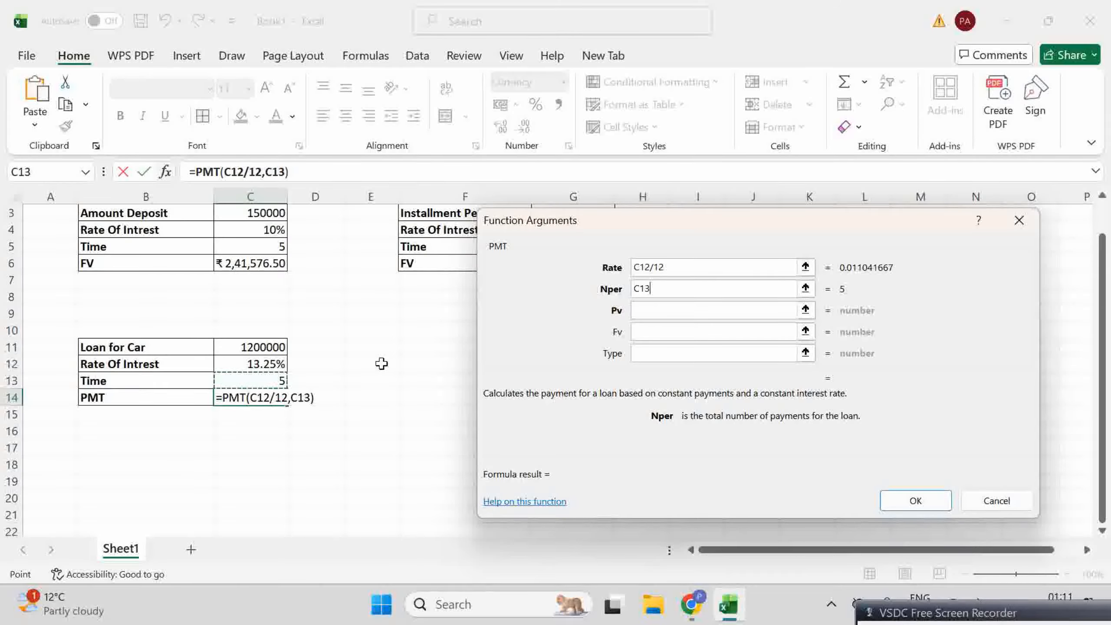
pyautogui.write('*12')
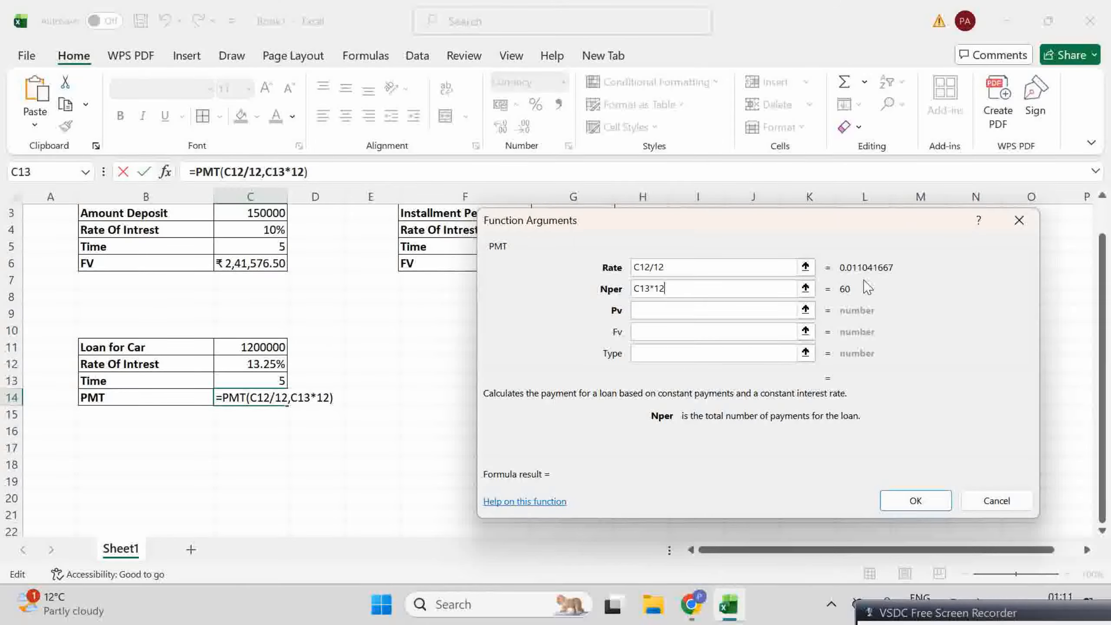
# - Set the remaining PMT arguments for C14 to Pv -C11, Fv 0 and Type 1
pyautogui.click(668, 316)
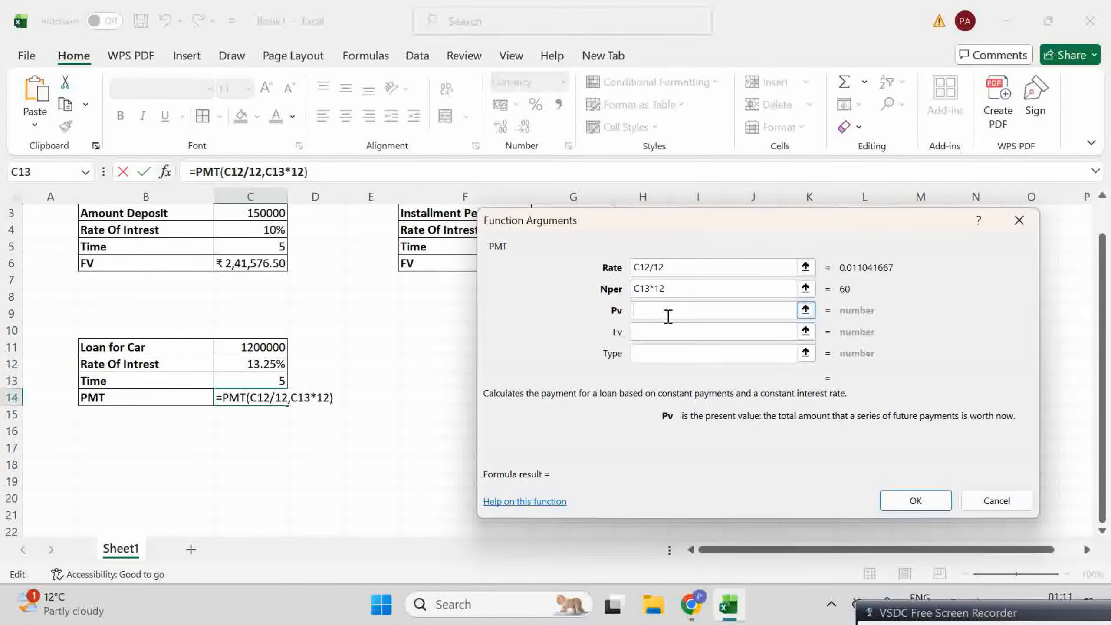
pyautogui.write('-')
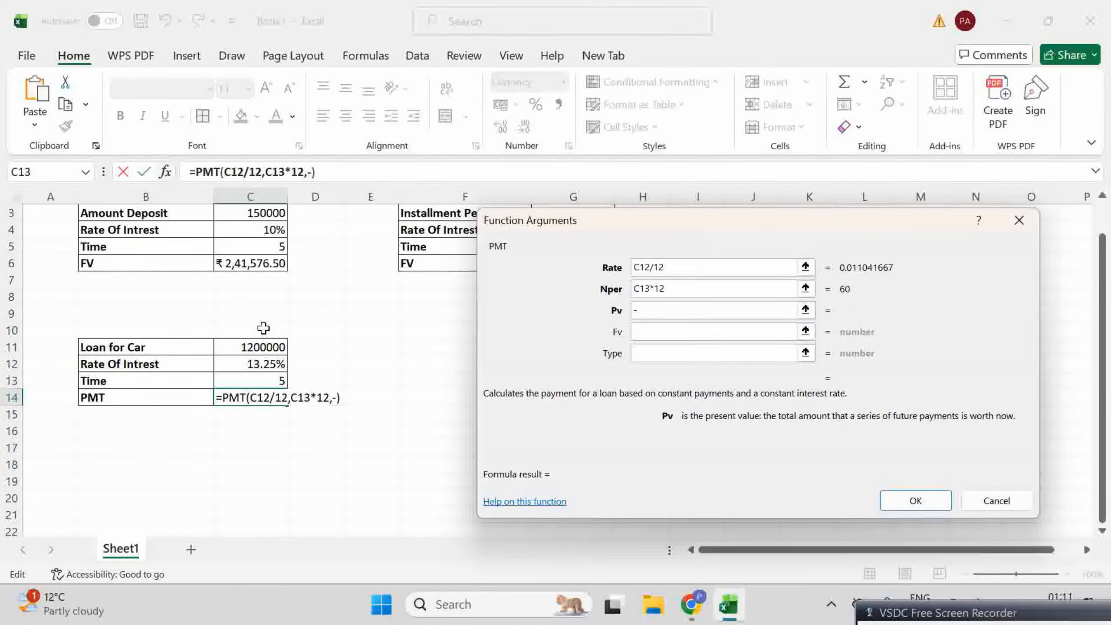
pyautogui.click(225, 349)
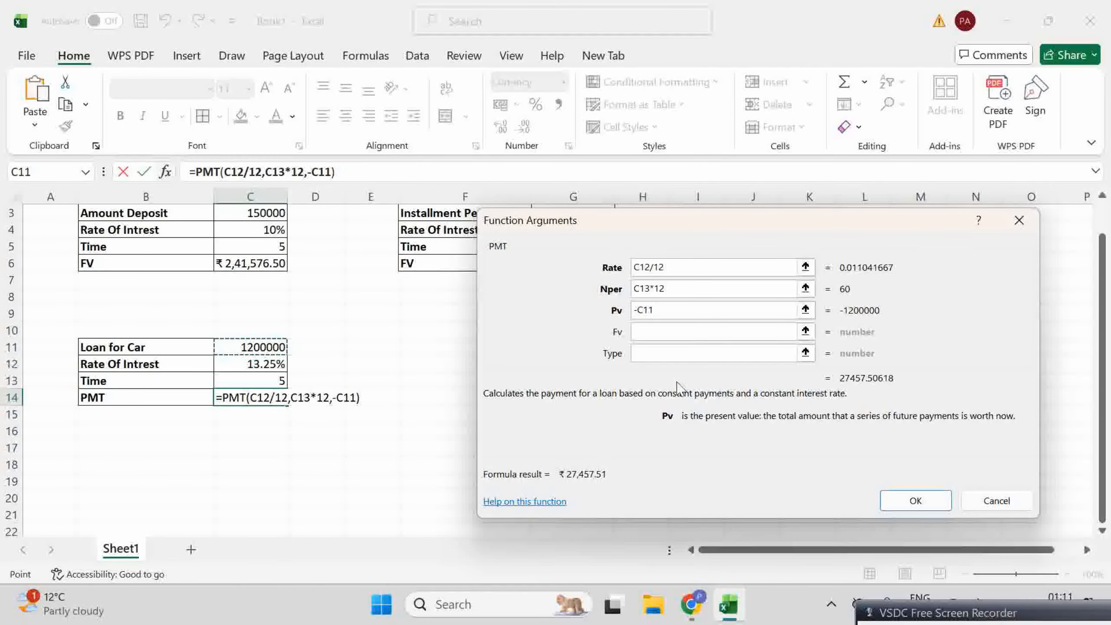
pyautogui.click(684, 332)
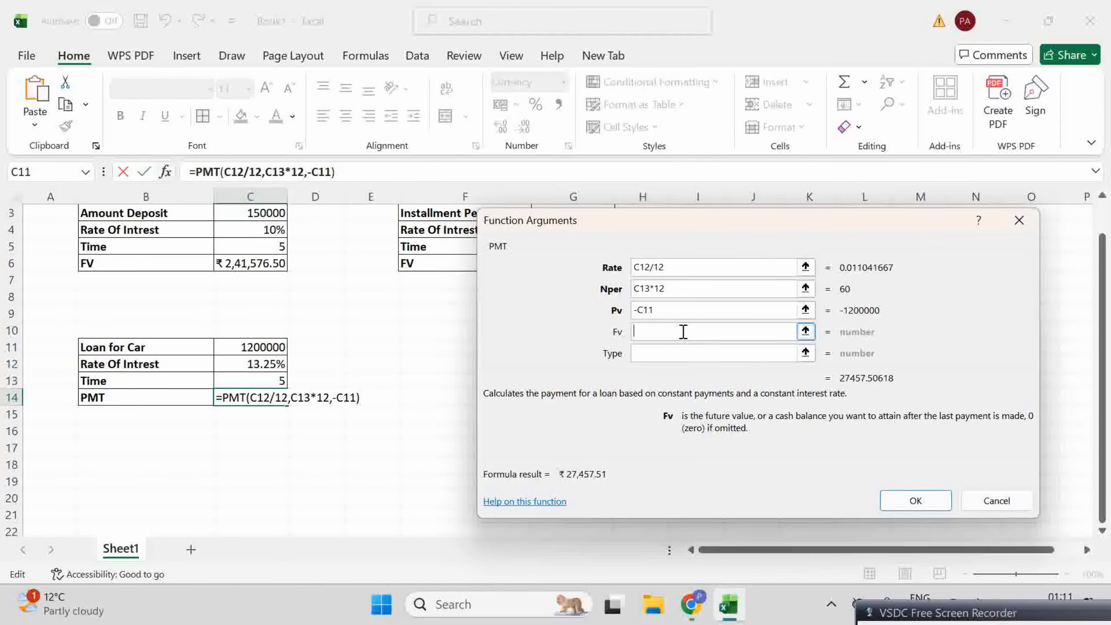
pyautogui.write('0')
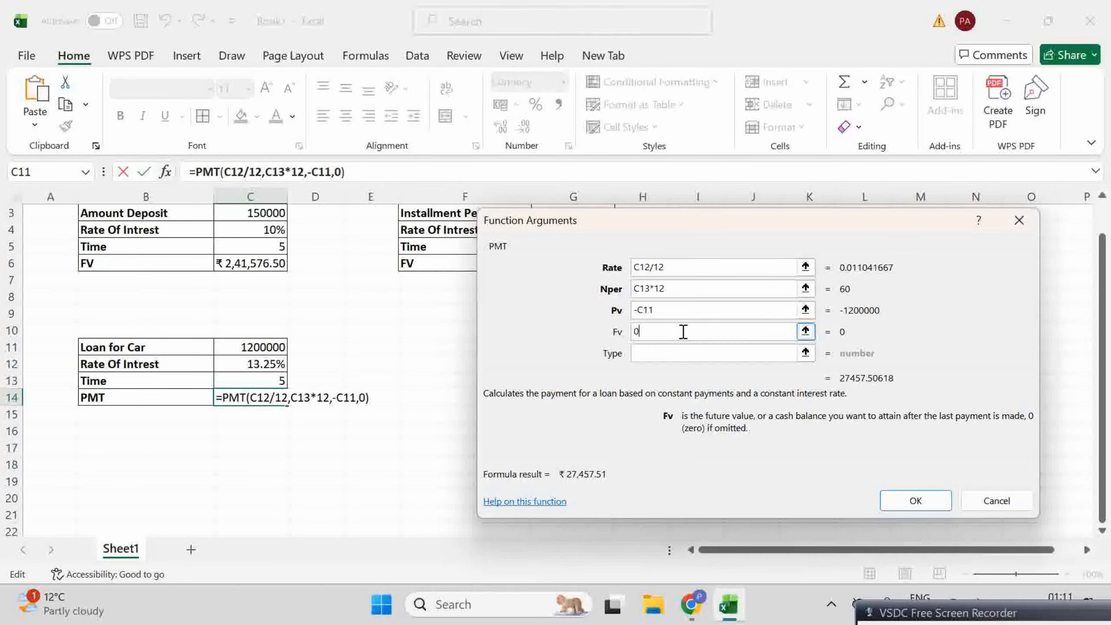
pyautogui.click(661, 353)
pyautogui.write('1')
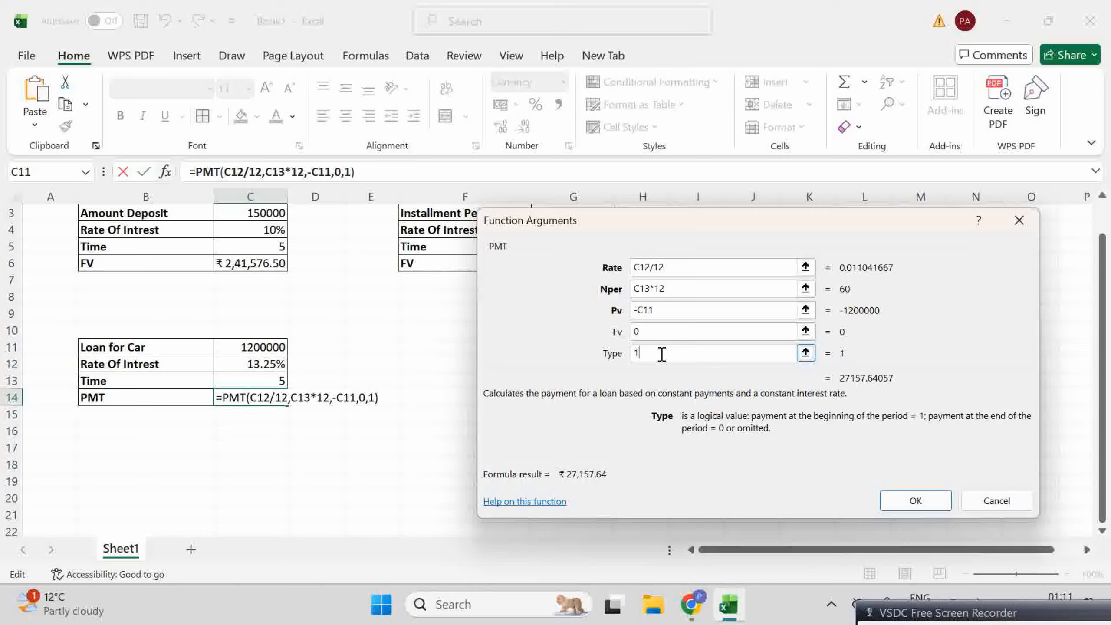
# - Apply the completed PMT function to C14 to calculate the car loan's monthly payment
pyautogui.click(925, 511)
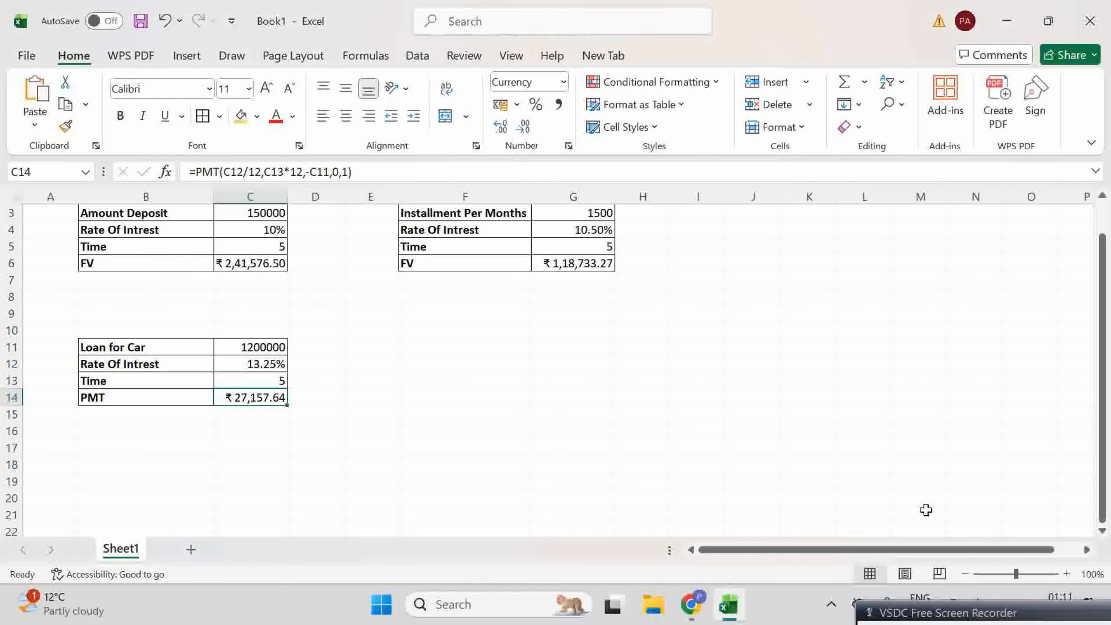
pyautogui.click(583, 426)
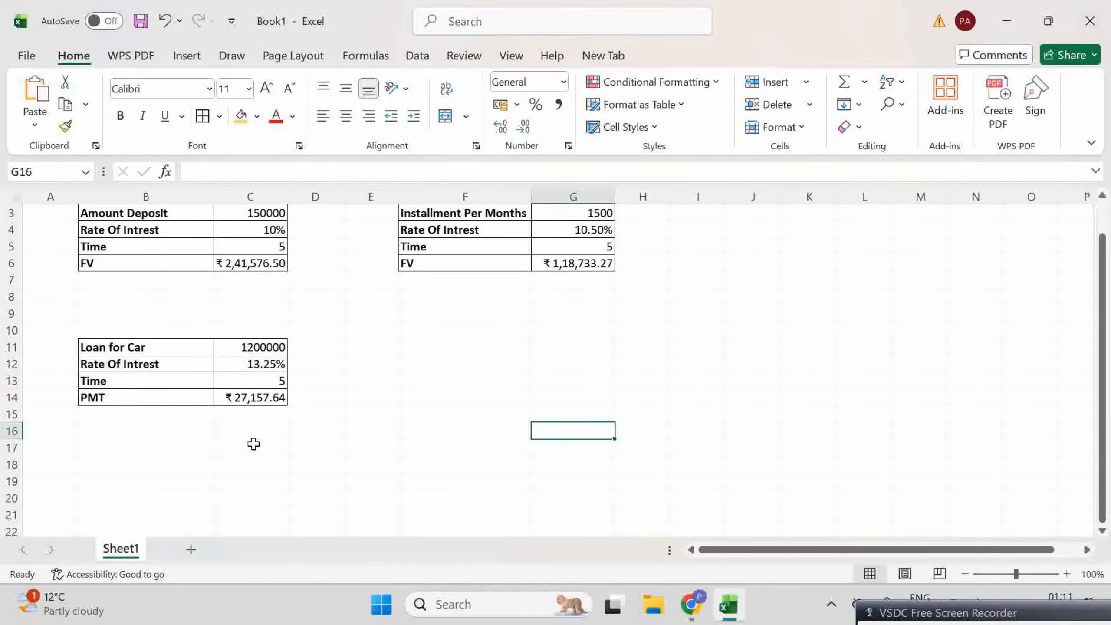
# - Review the car loan's time in C13 and the PMT formula and result in C14
pyautogui.click(273, 380)
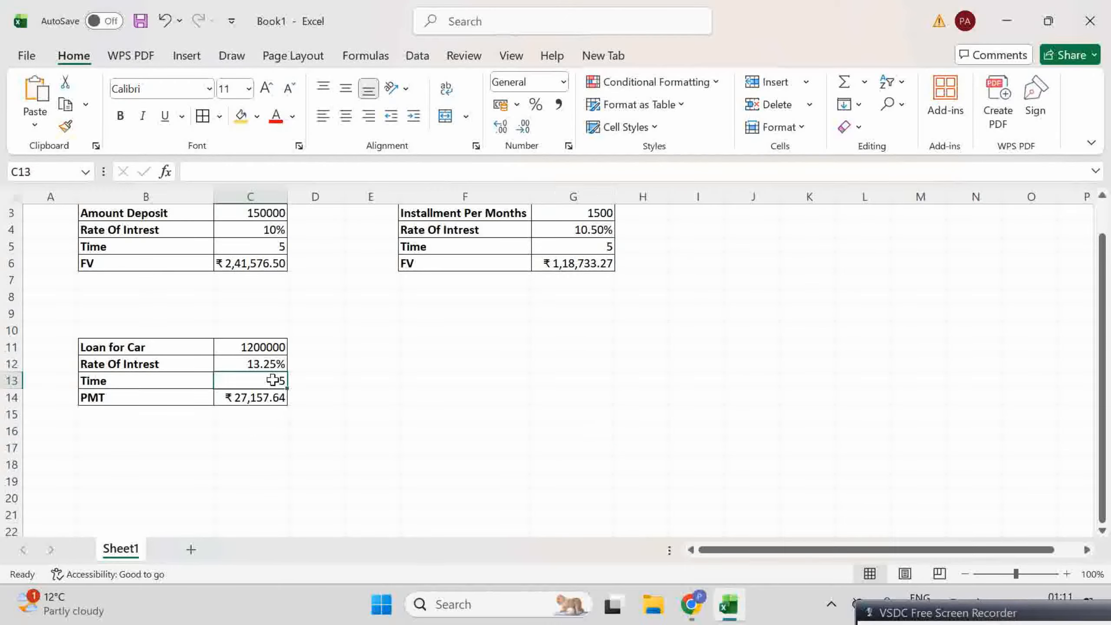
pyautogui.click(230, 400)
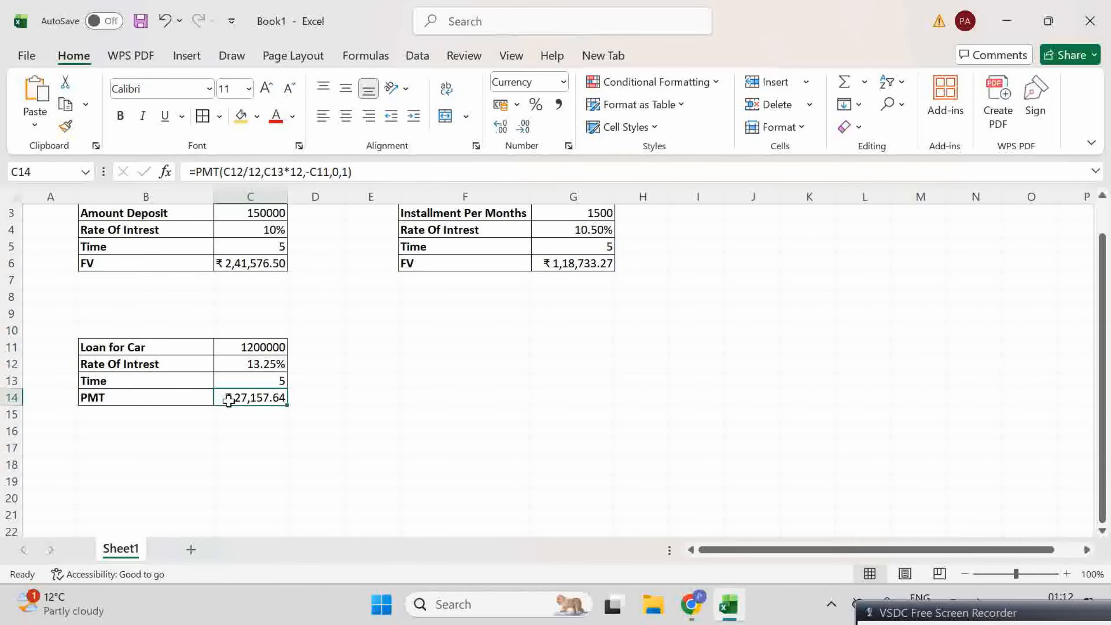
pyautogui.click(237, 436)
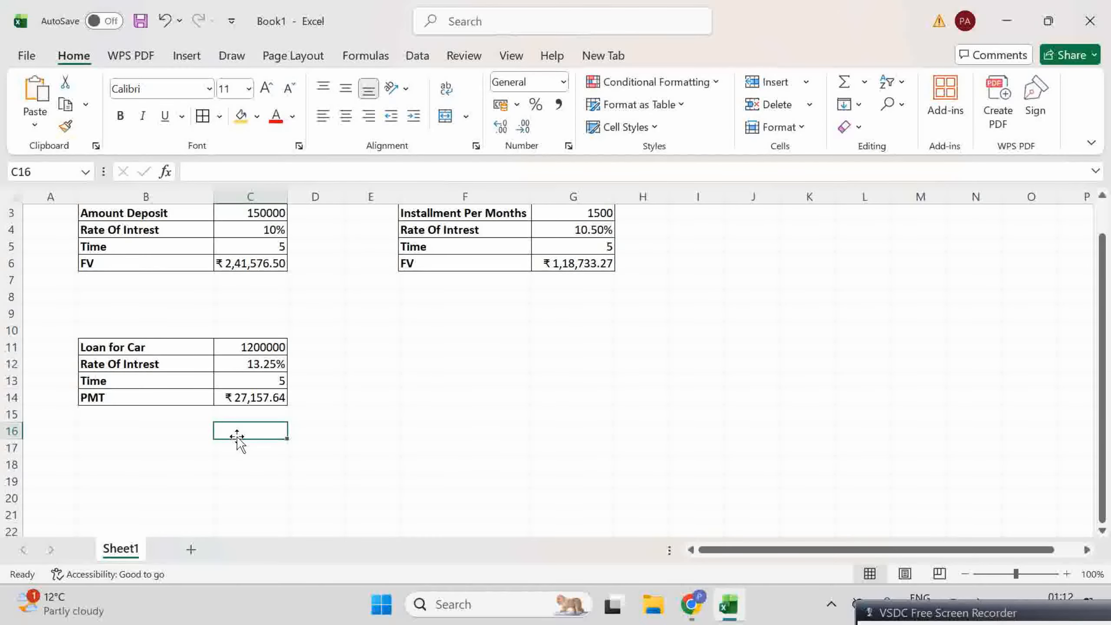
pyautogui.click(365, 400)
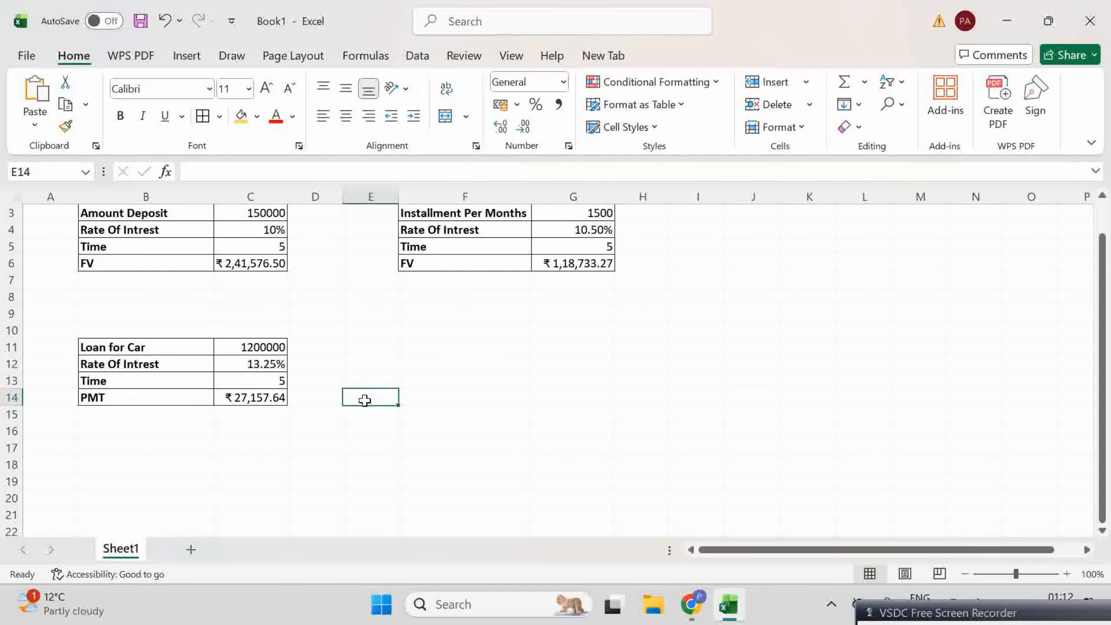
pyautogui.scroll(1, 365, 400)
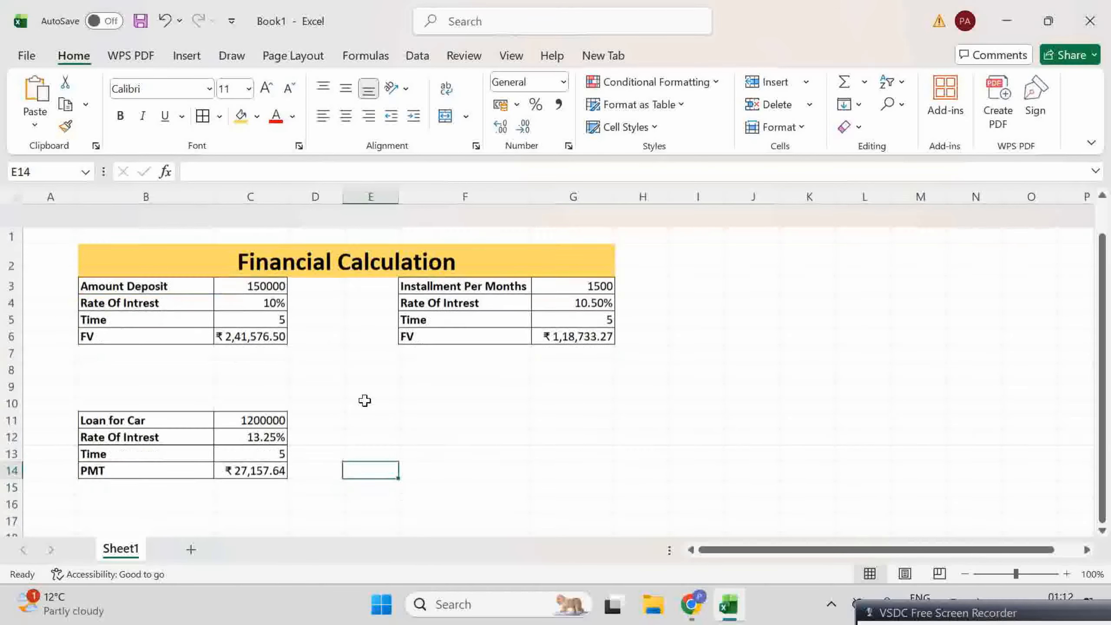